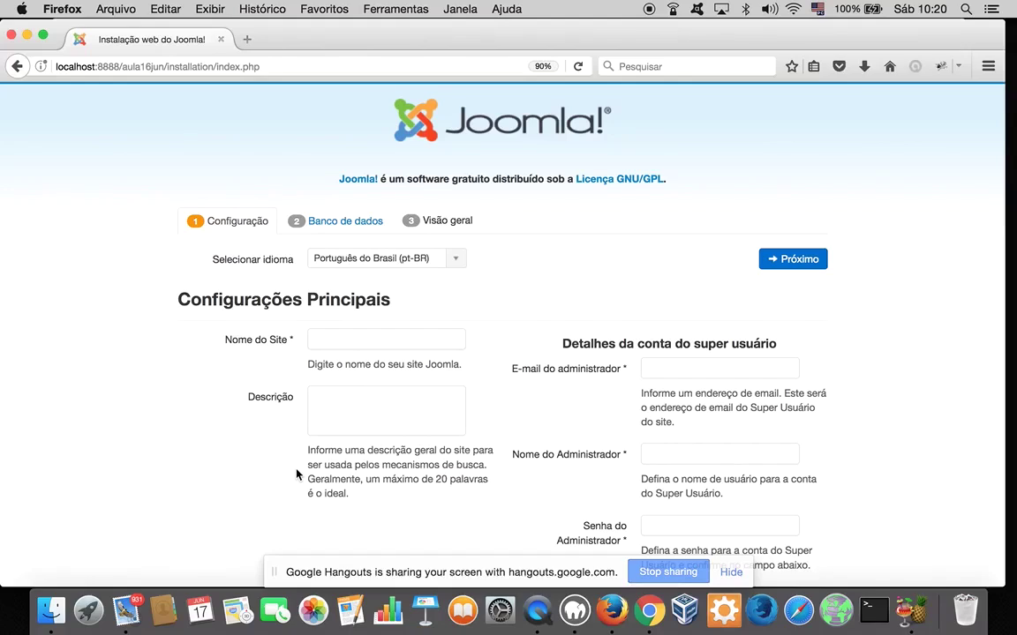
Enter site name 'Aula 16 de Junho' and description 'aula ao vivo do curso de joomla! 3.7'
left_click(363, 338)
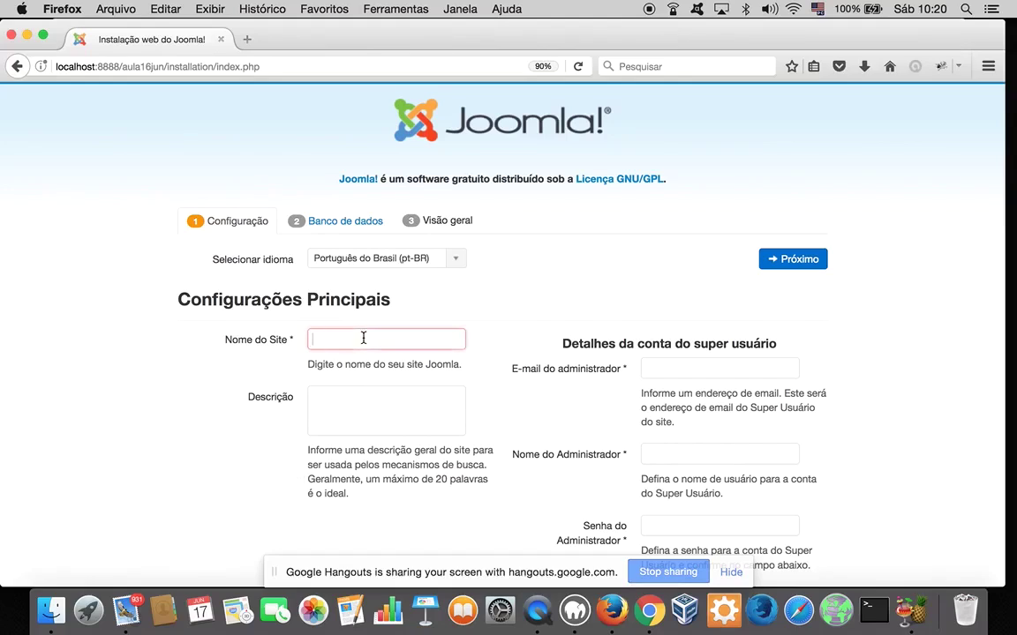
type("a")
key("BackSpace")
type("Aula 16 de Junho")
left_click(351, 415)
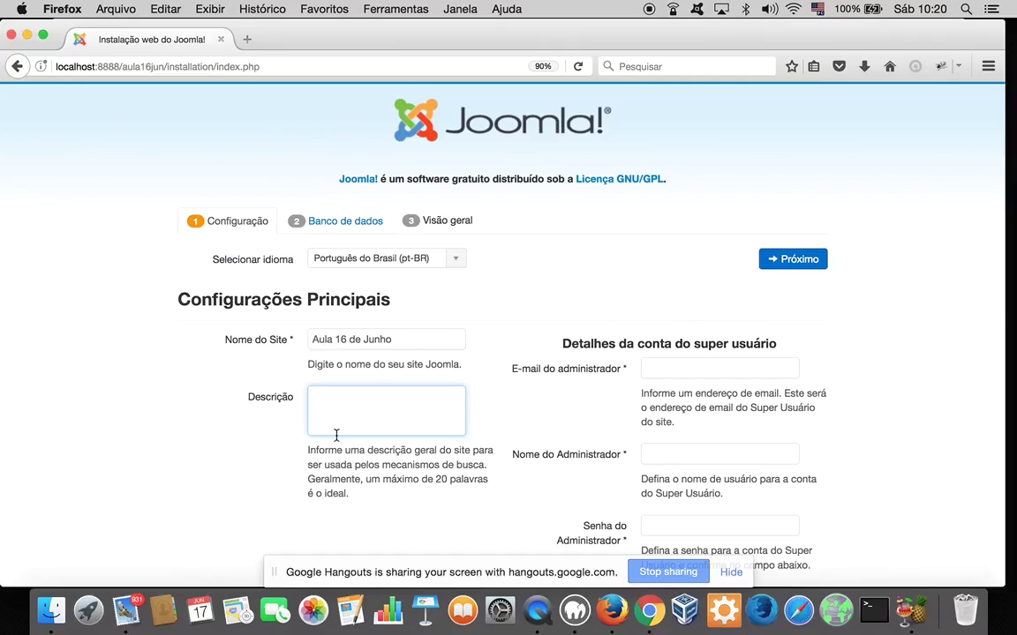
type("aula ao vivo do curso de ")
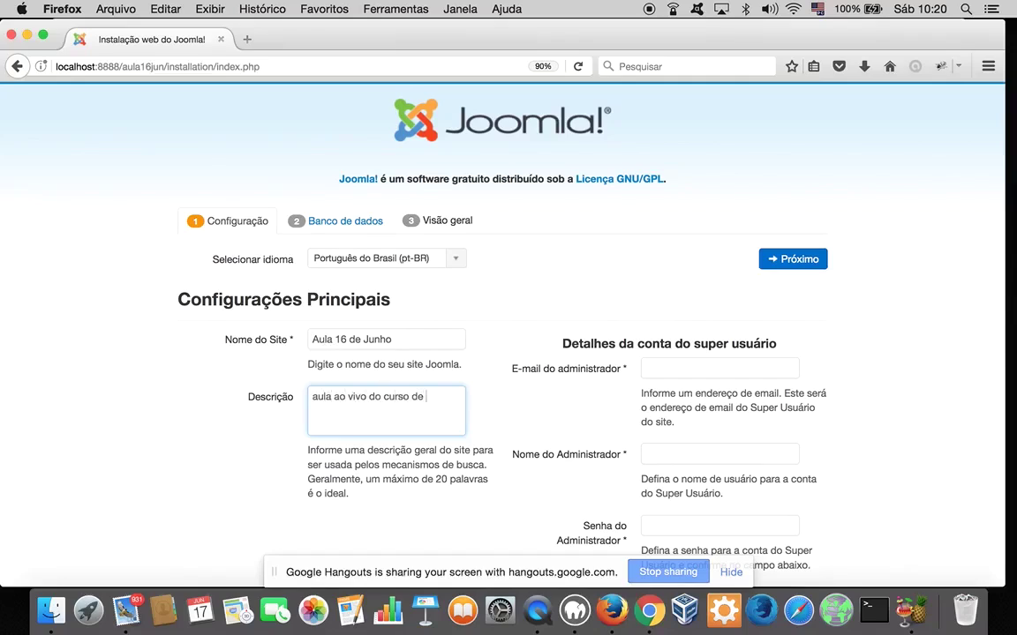
type("joomla! 3.7")
scroll(410, 442, "down", 2)
scroll(411, 442, "down", 2)
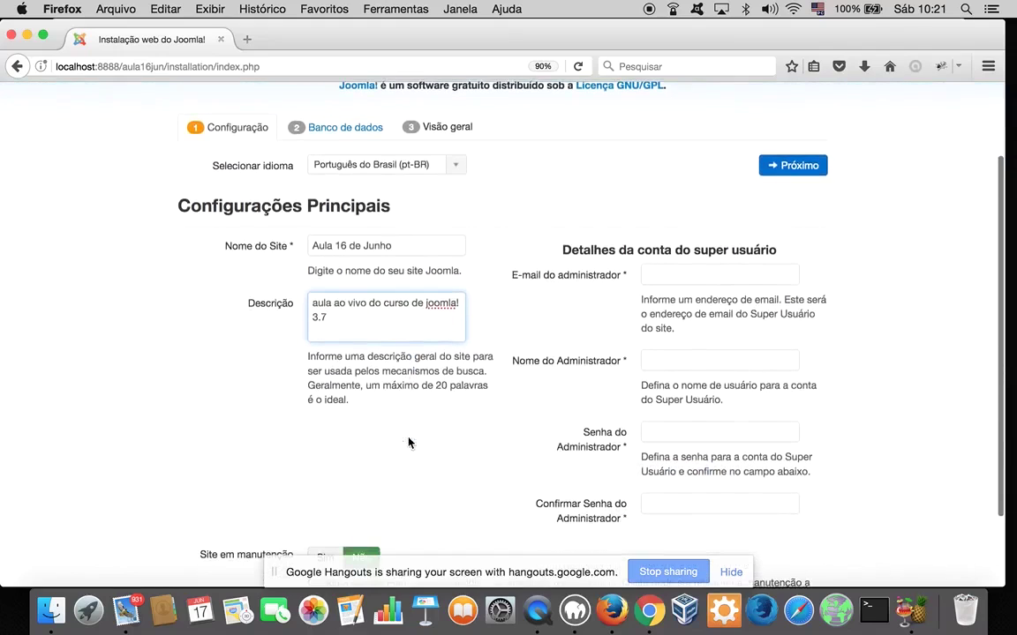
scroll(411, 442, "down", 2)
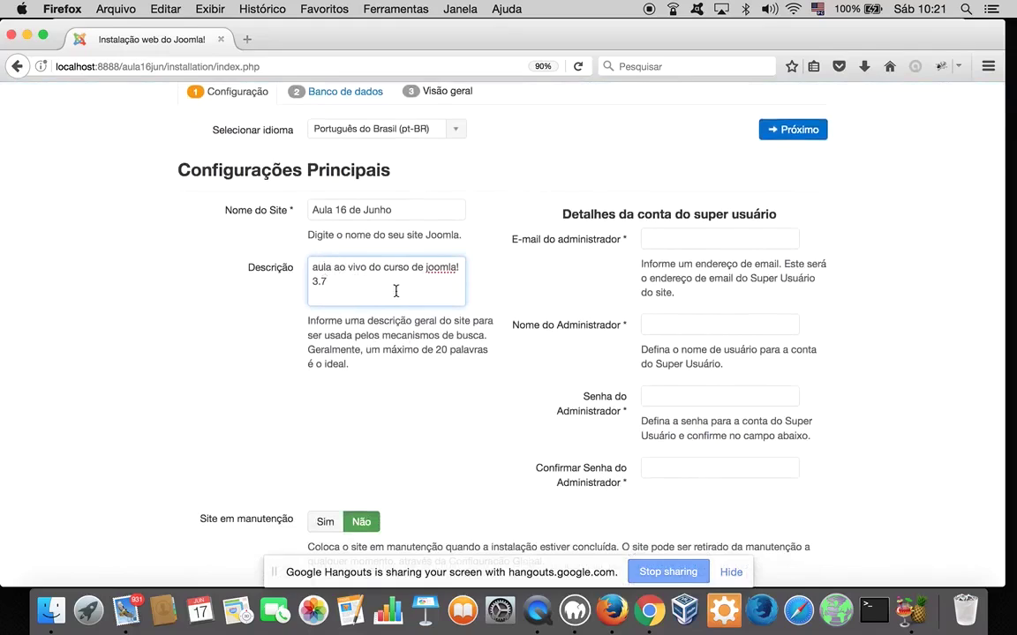
Type the administrator's e-mail address, correcting a mistyped letter
left_click(648, 236)
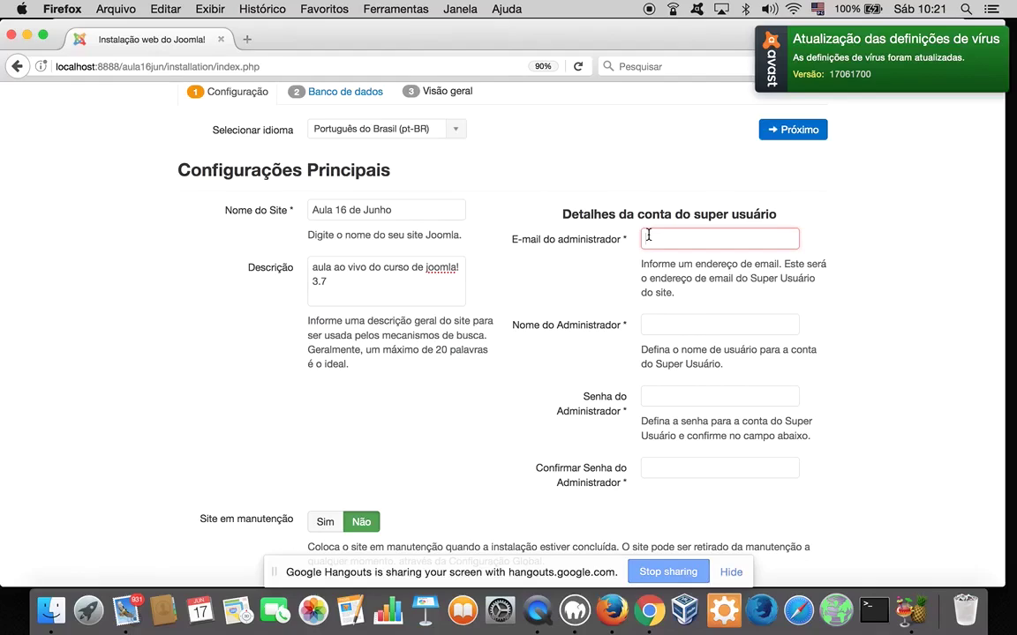
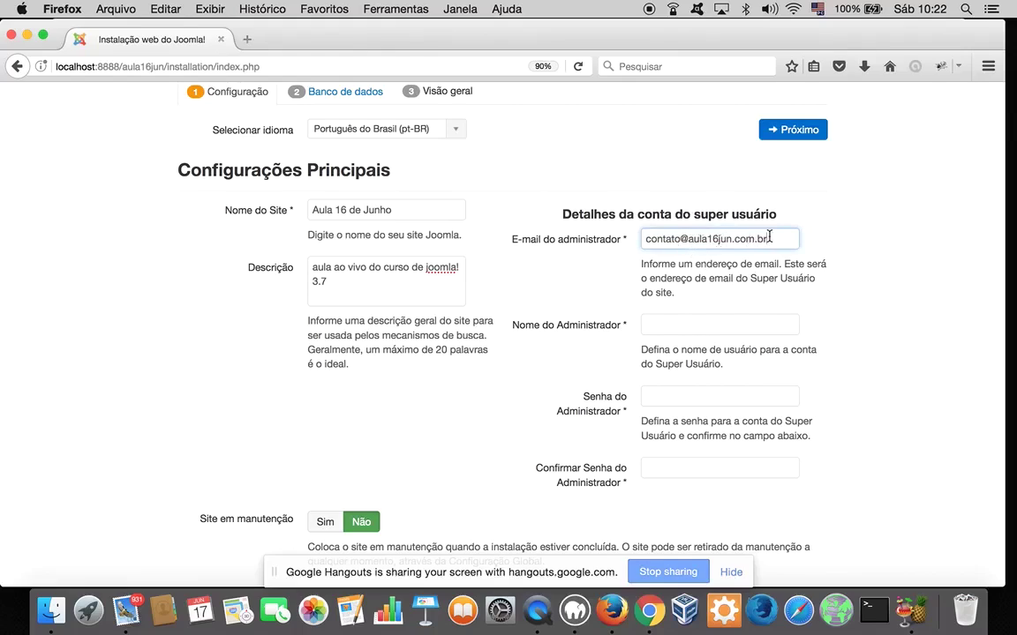
Select and review the domain part of the administrator e-mail address
left_click_drag(690, 239, 768, 238)
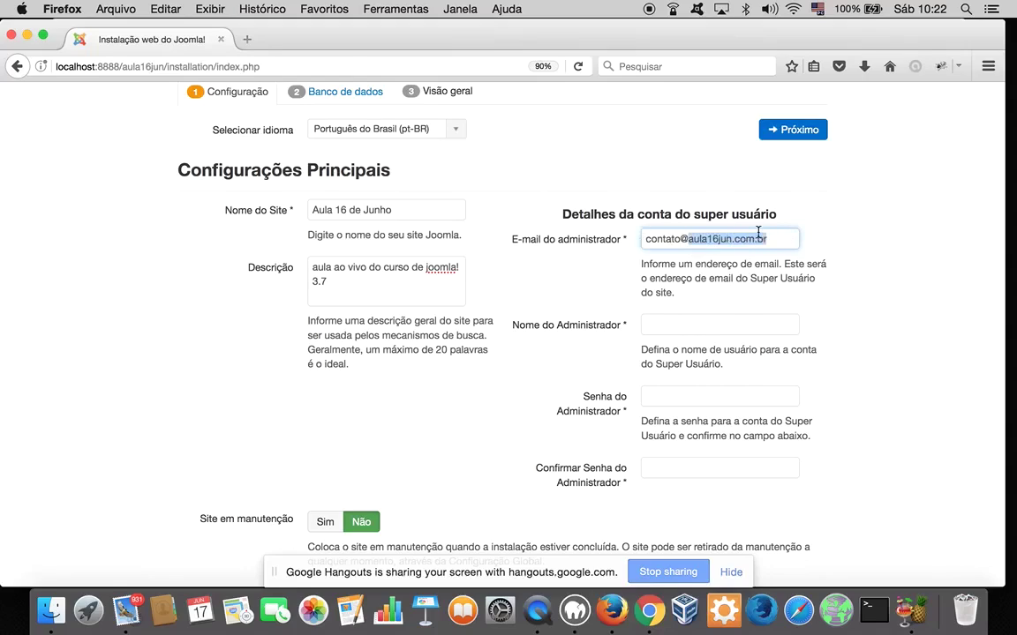
left_click(722, 236)
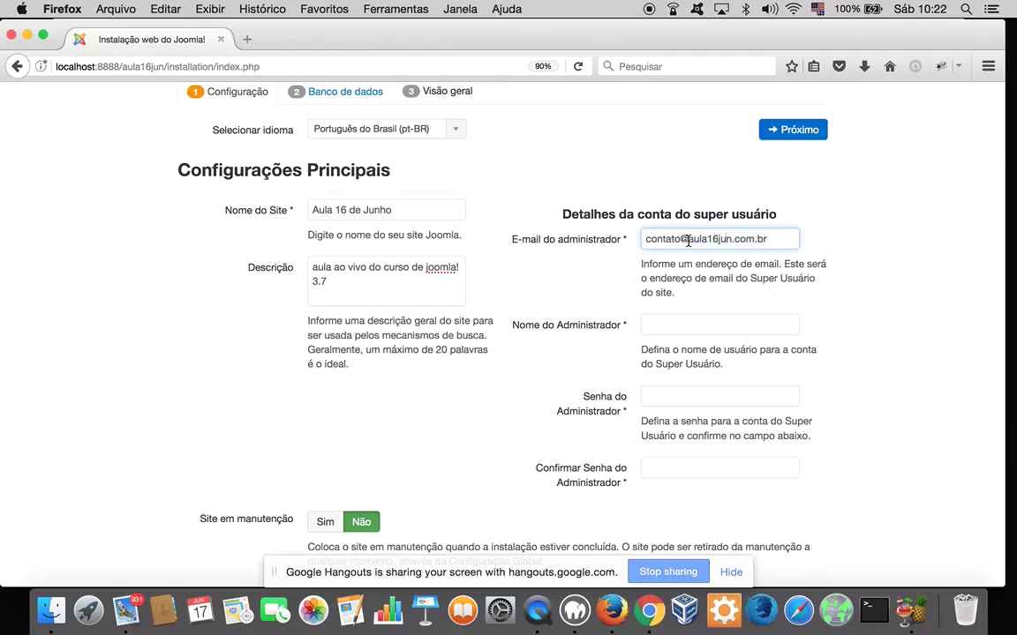
left_click_drag(688, 241, 775, 238)
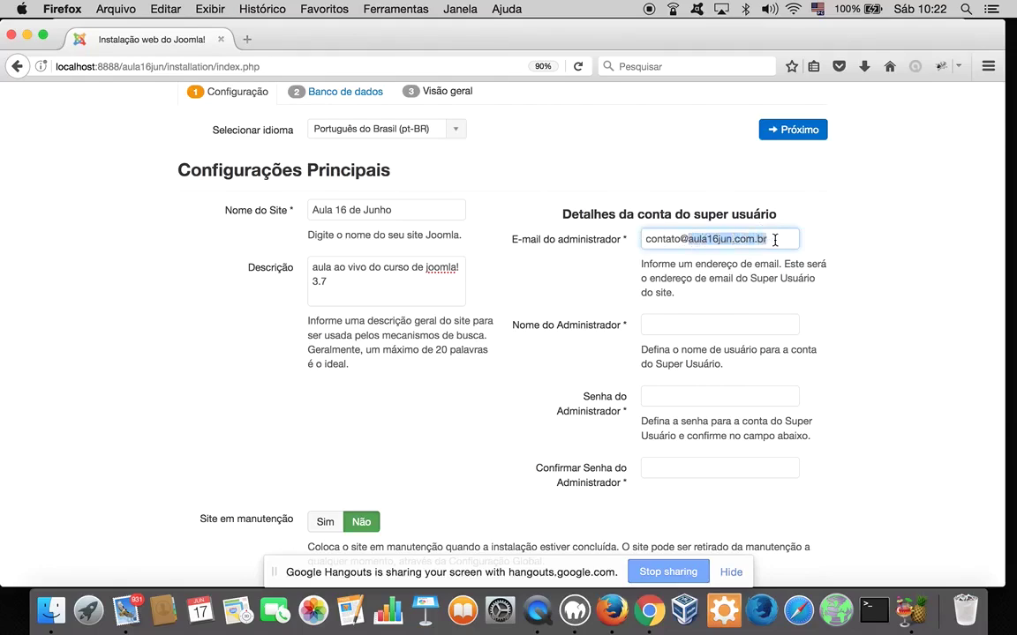
left_click(775, 240)
left_click_drag(690, 242, 768, 234)
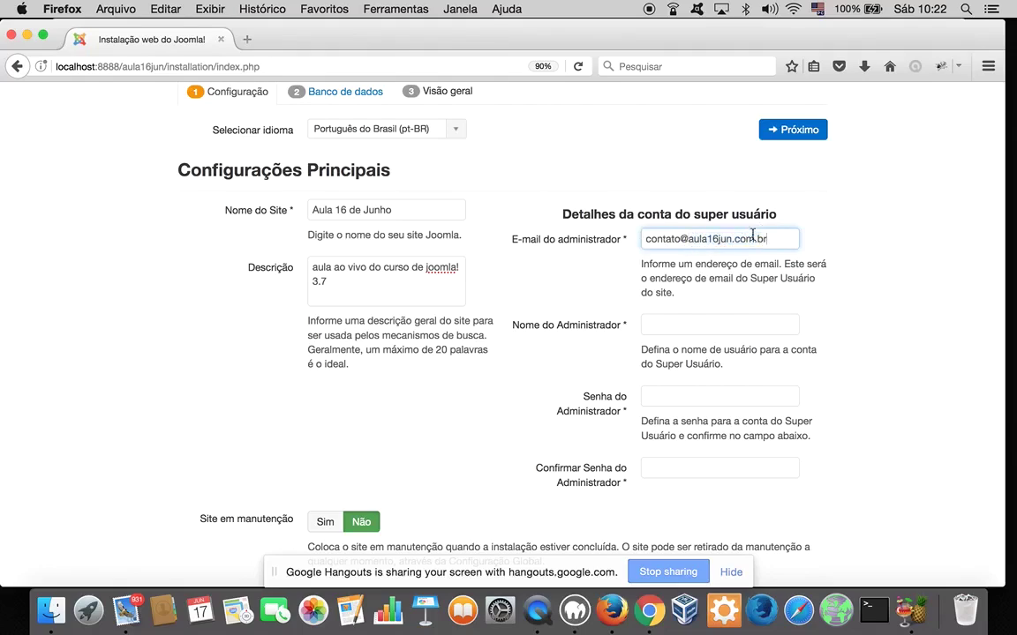
left_click_drag(688, 238, 772, 239)
left_click(772, 239)
Empty the Trash from the Dock with Esvaziar Lixo, then return to the Joomla form
right_click(976, 605)
left_click(942, 494)
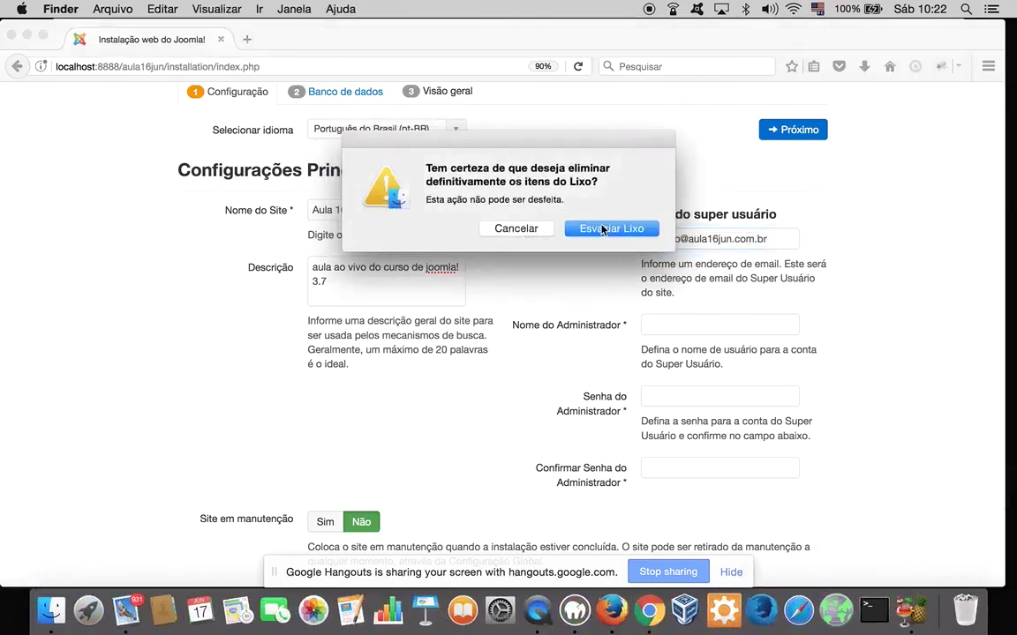
left_click(609, 229)
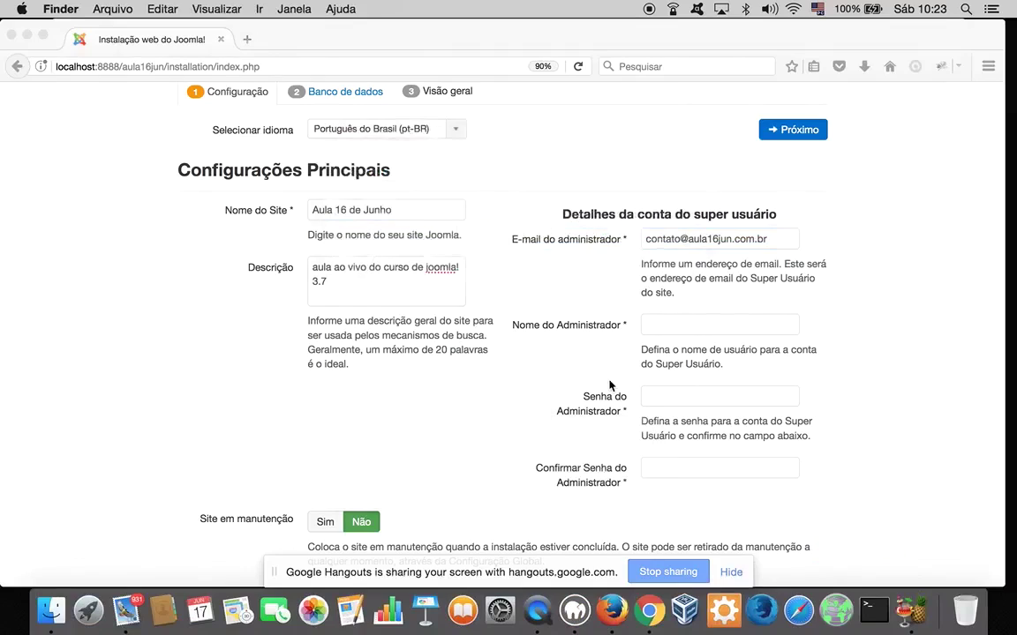
left_click(678, 324)
Set administrator username 'admin', enter and confirm the administrator password, then continue
left_click(678, 324)
type("admin")
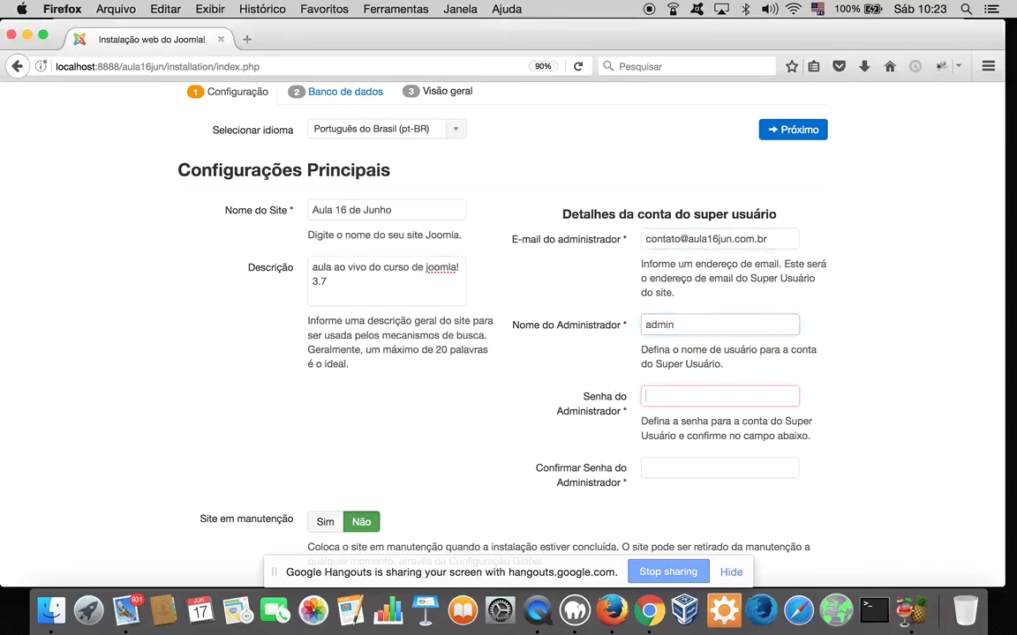
key("Tab")
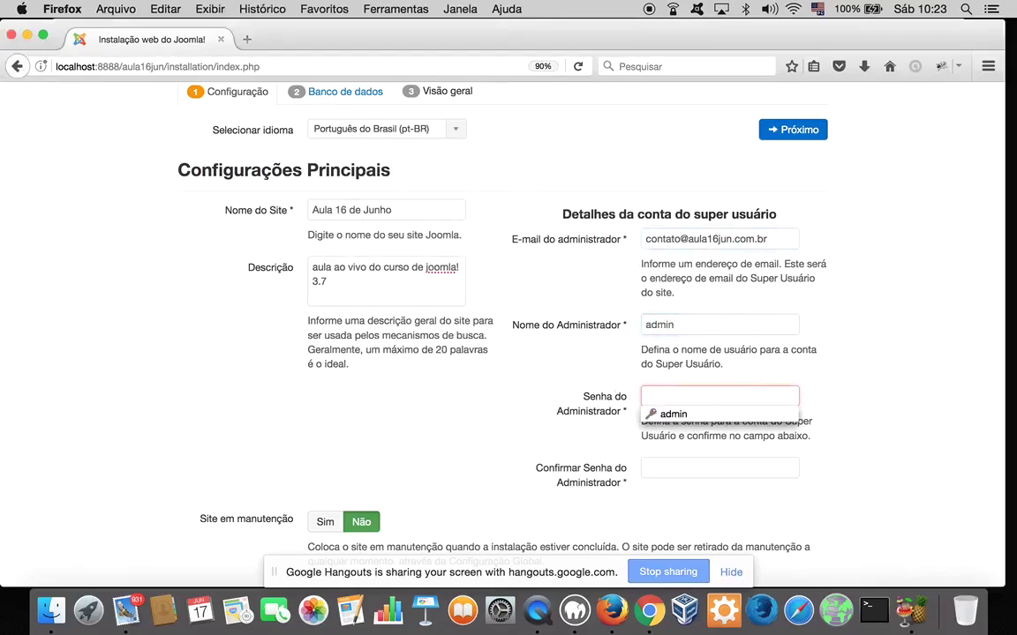
type("admin")
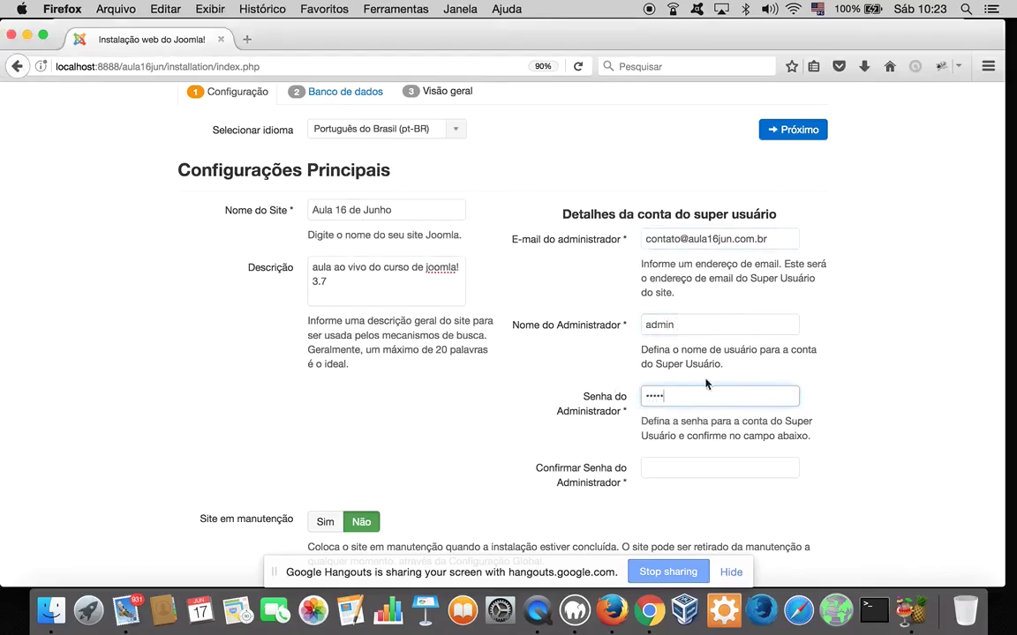
left_click(693, 465)
type("admi")
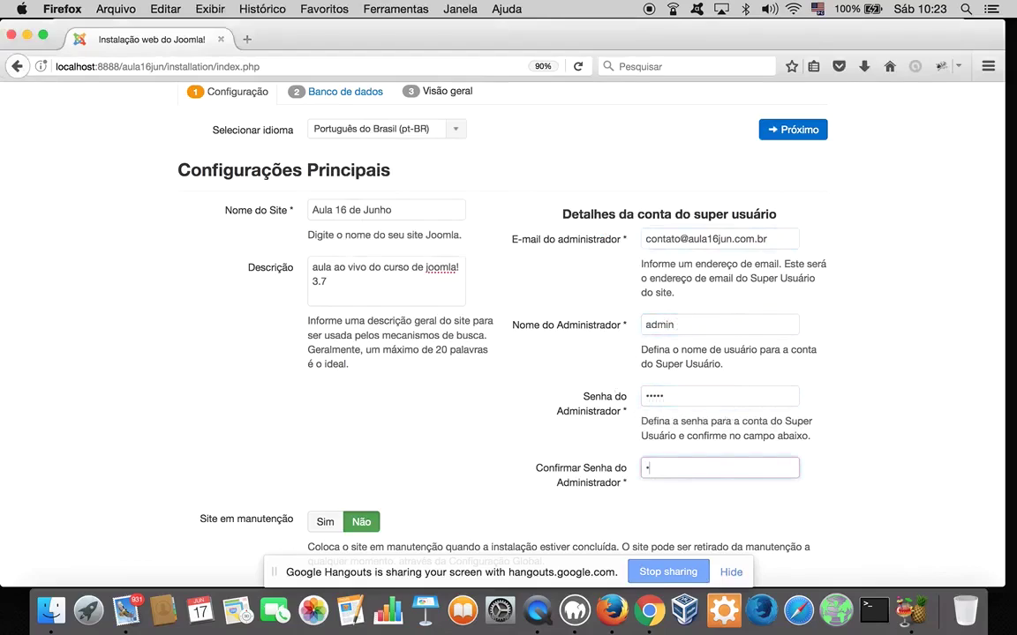
type("n")
left_click(793, 130)
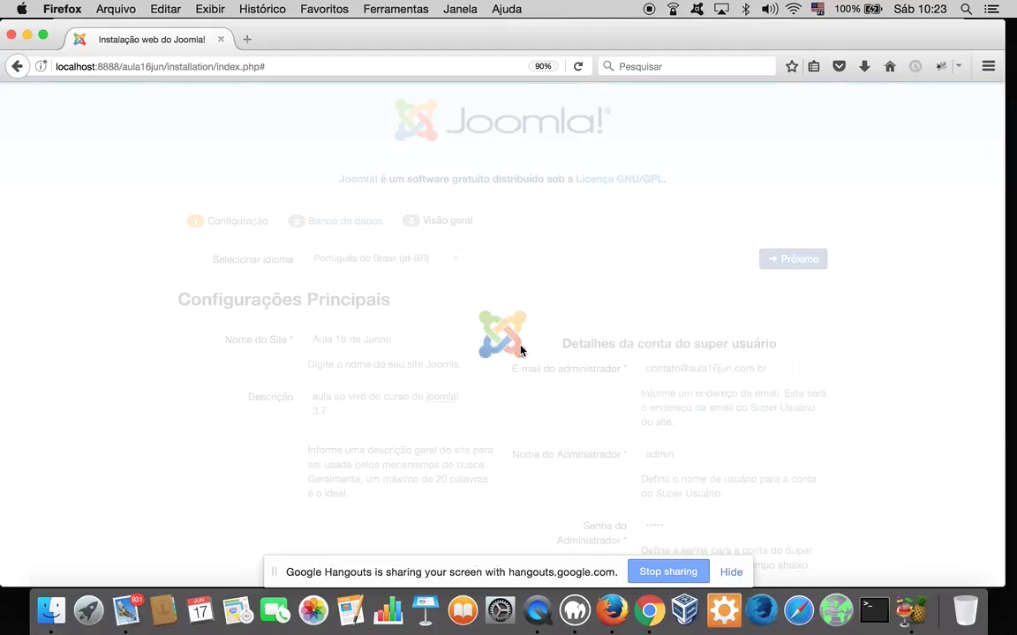
Keep MySQLi as the database type and select the server and username fields for editing
scroll(521, 351, "down", 4)
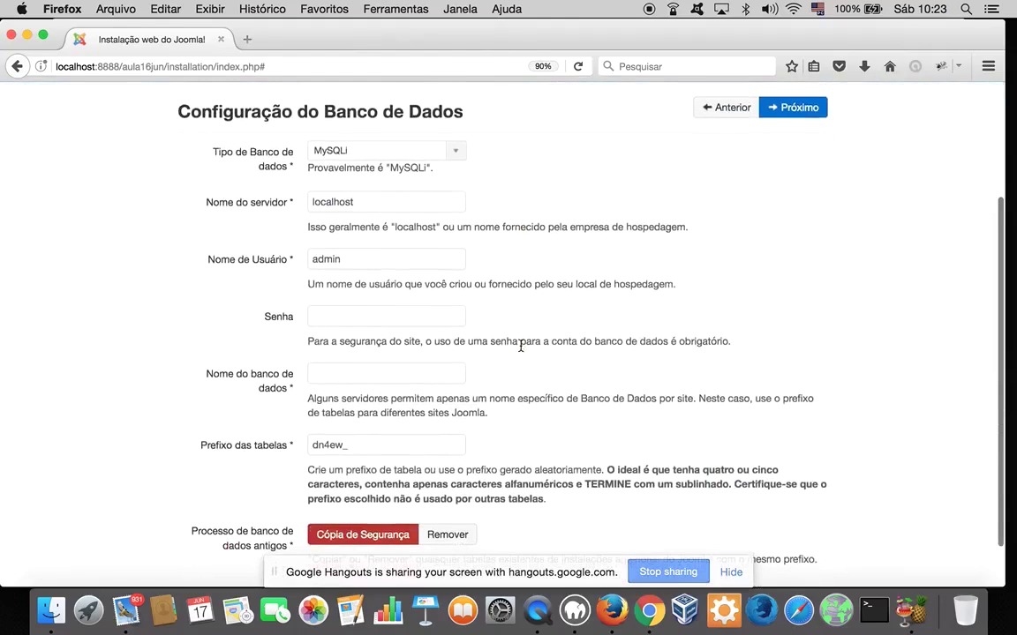
left_click(454, 150)
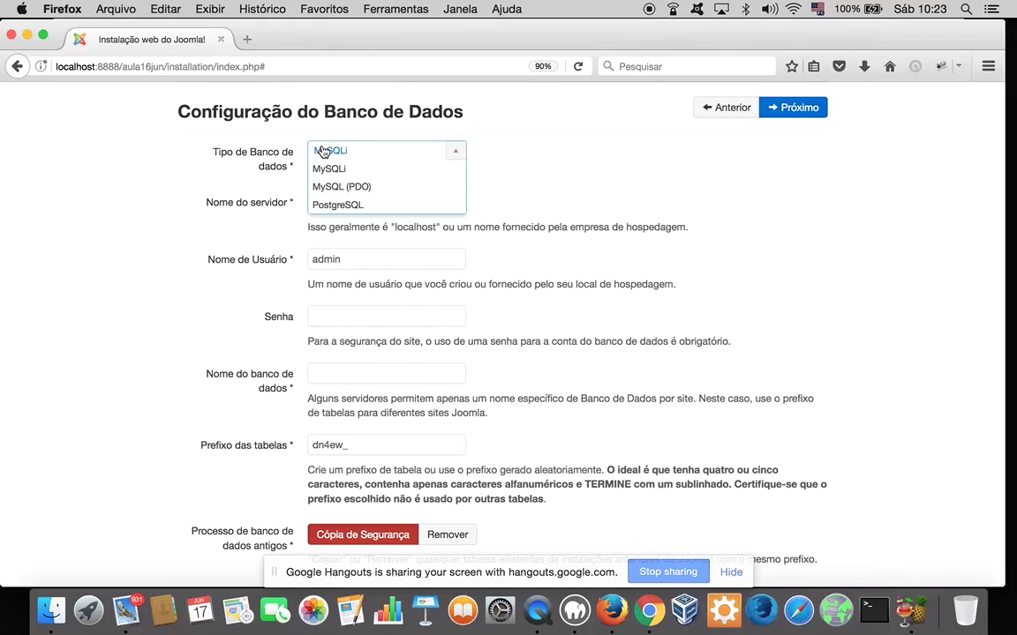
left_click(322, 152)
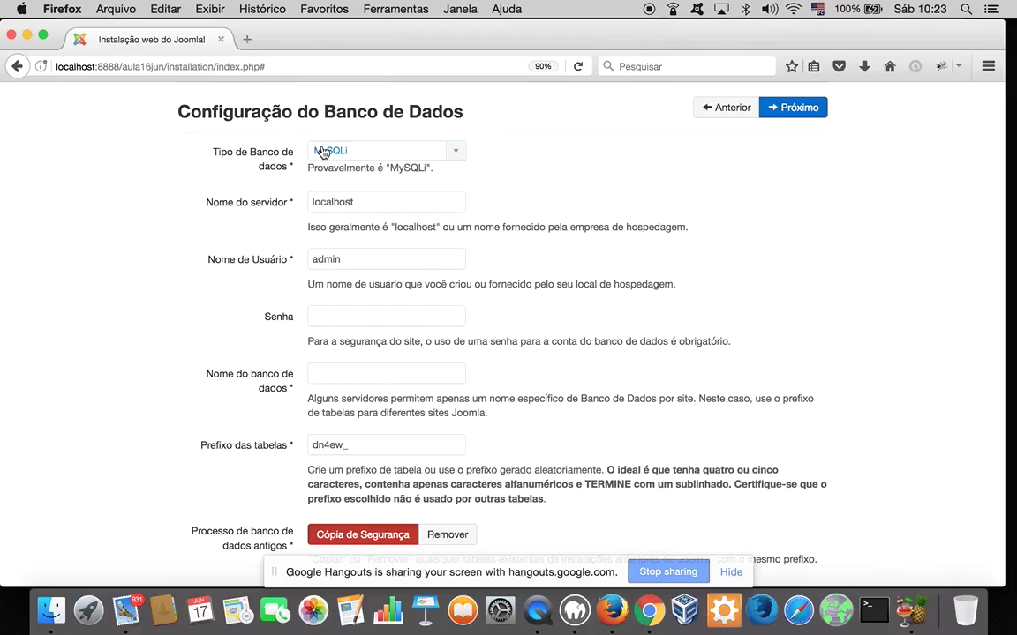
left_click(388, 209)
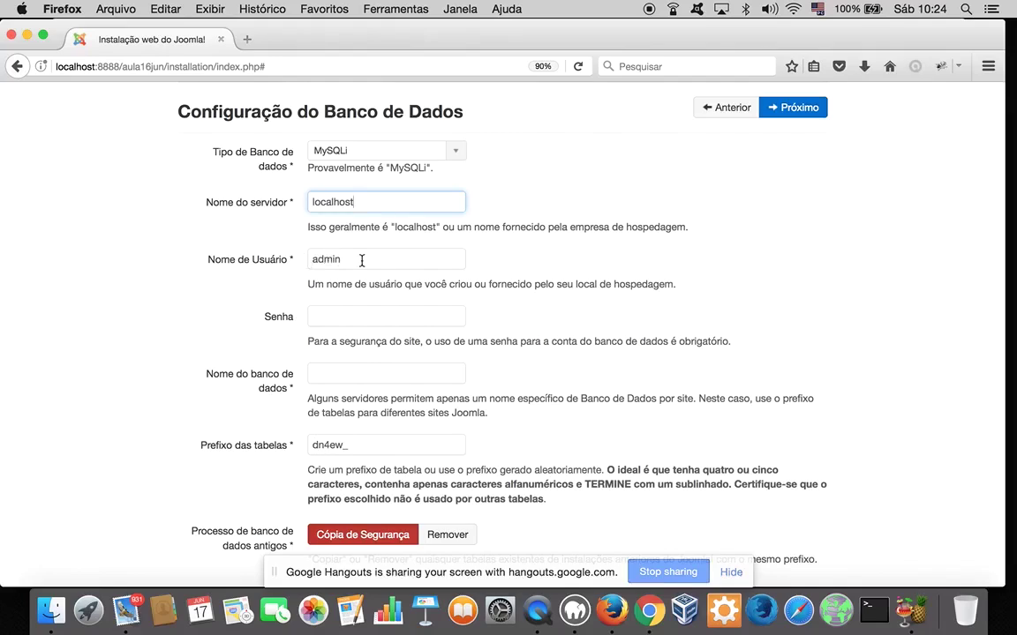
left_click_drag(361, 260, 314, 257)
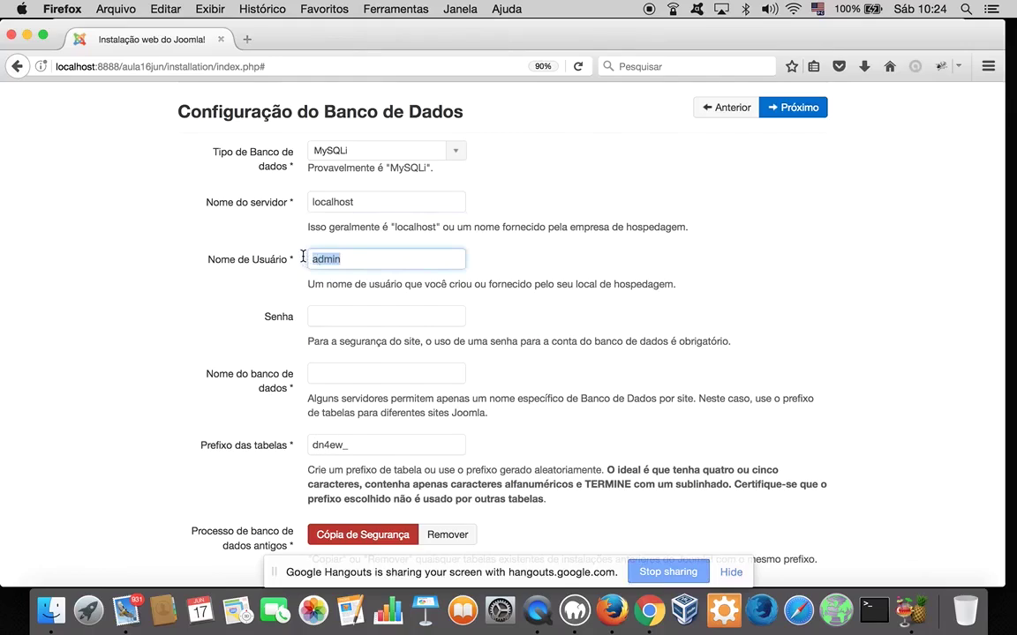
Replace the database username with root
type("root")
double_click(345, 256)
left_click(344, 256)
left_click_drag(343, 256, 301, 257)
left_click(339, 263)
Enter the database password, noting the help text that says it is required
left_click(314, 316)
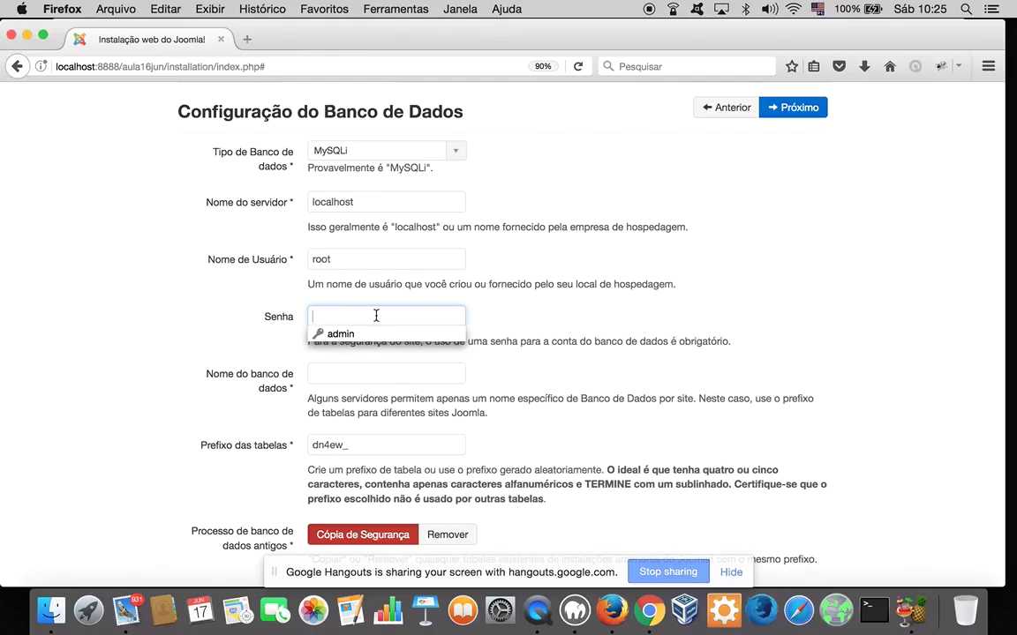
type("1234")
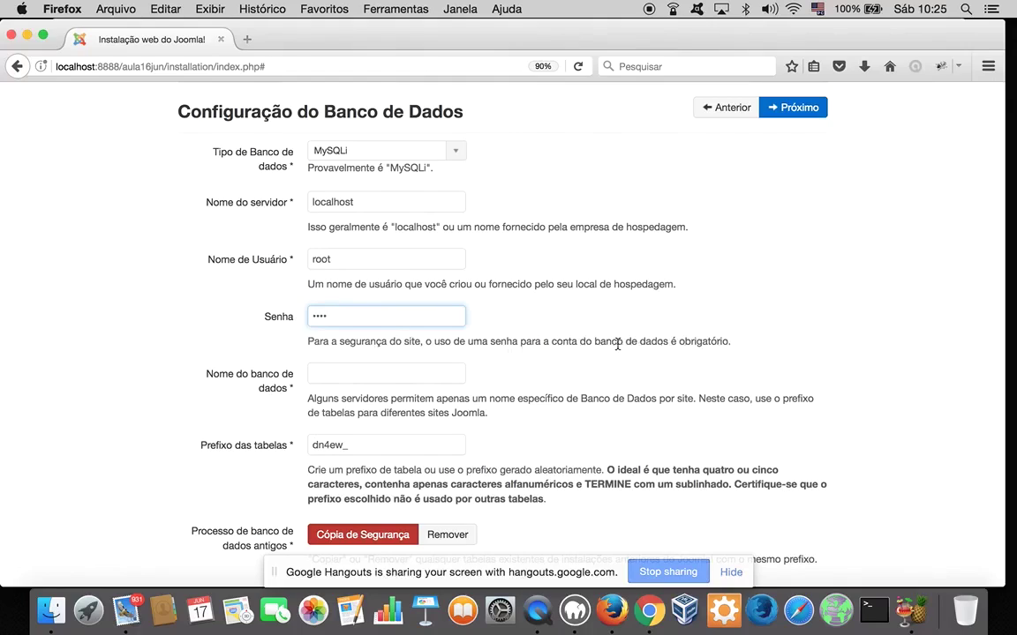
left_click_drag(593, 344, 617, 345)
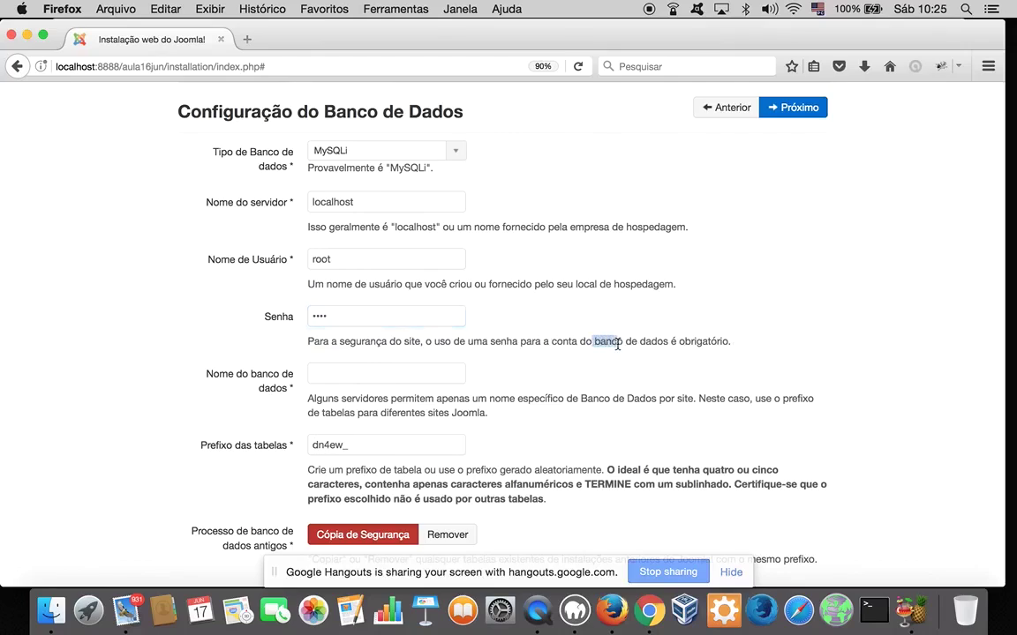
left_click(618, 345)
left_click_drag(593, 345, 730, 345)
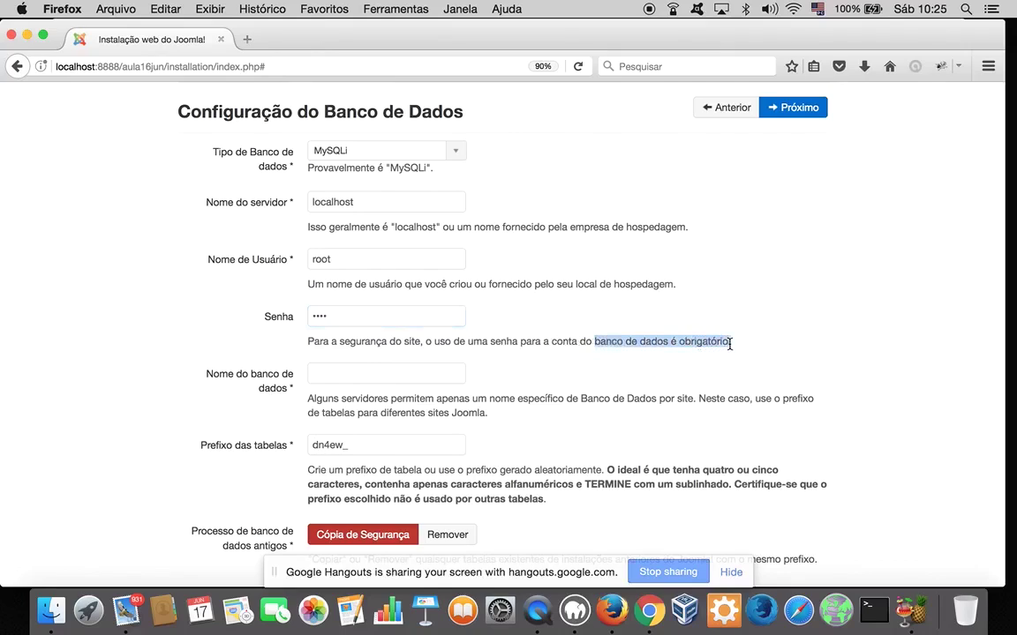
left_click(729, 345)
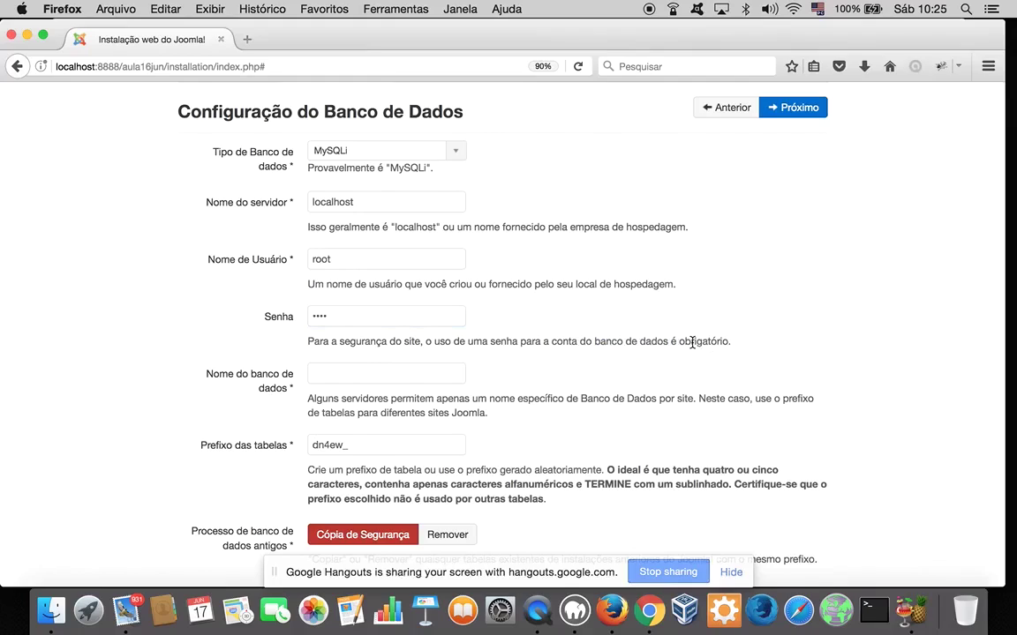
left_click(409, 374)
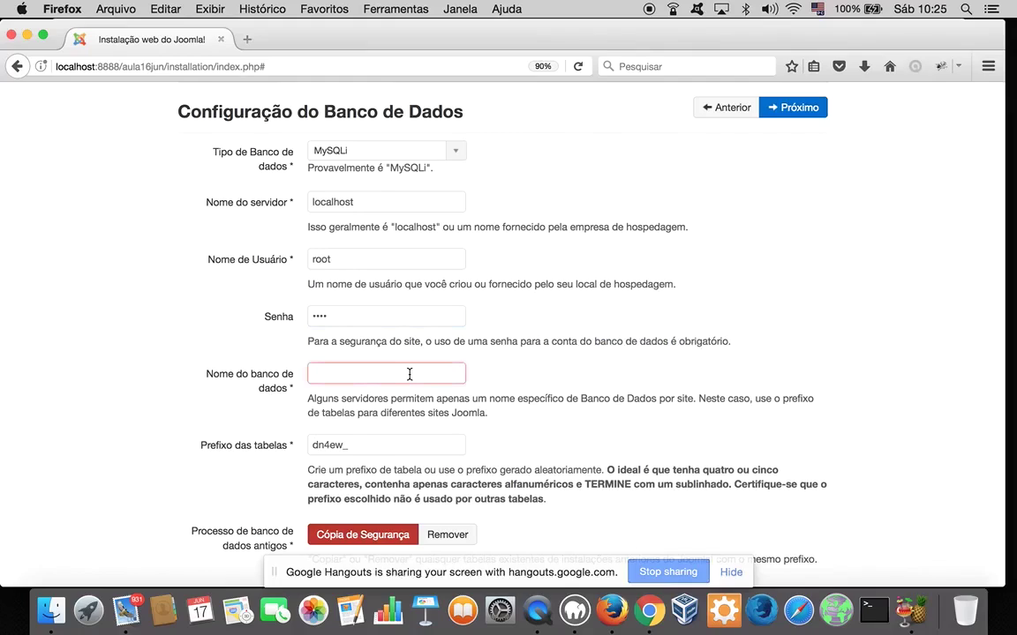
Type aula16jun as the database name
type("aula16jun")
Review the Finalização overview with no sample data (Nenhum) and start the installation
left_click(783, 108)
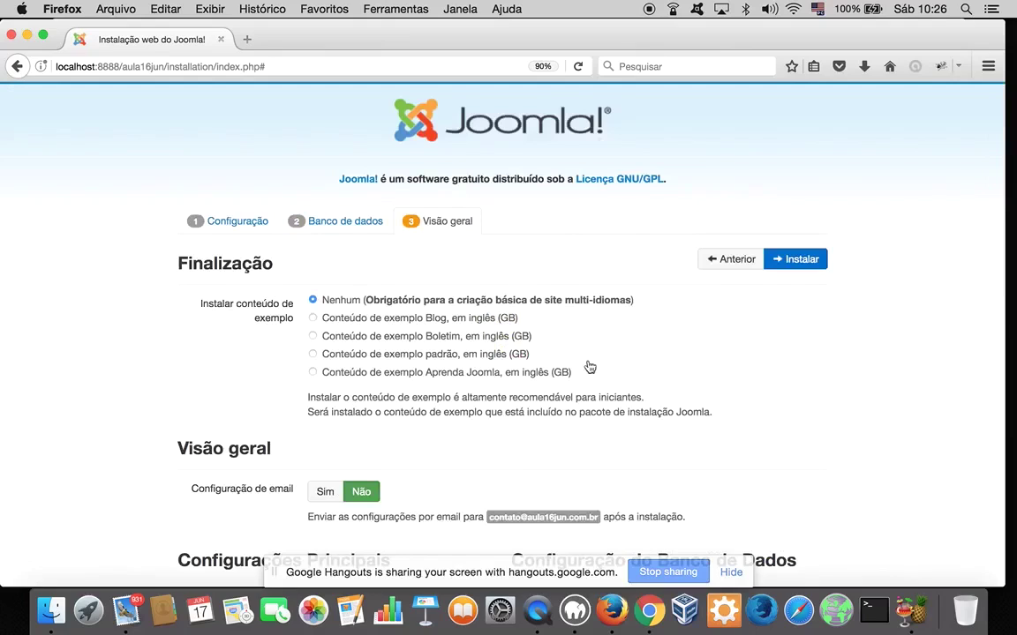
scroll(708, 377, "down", 3)
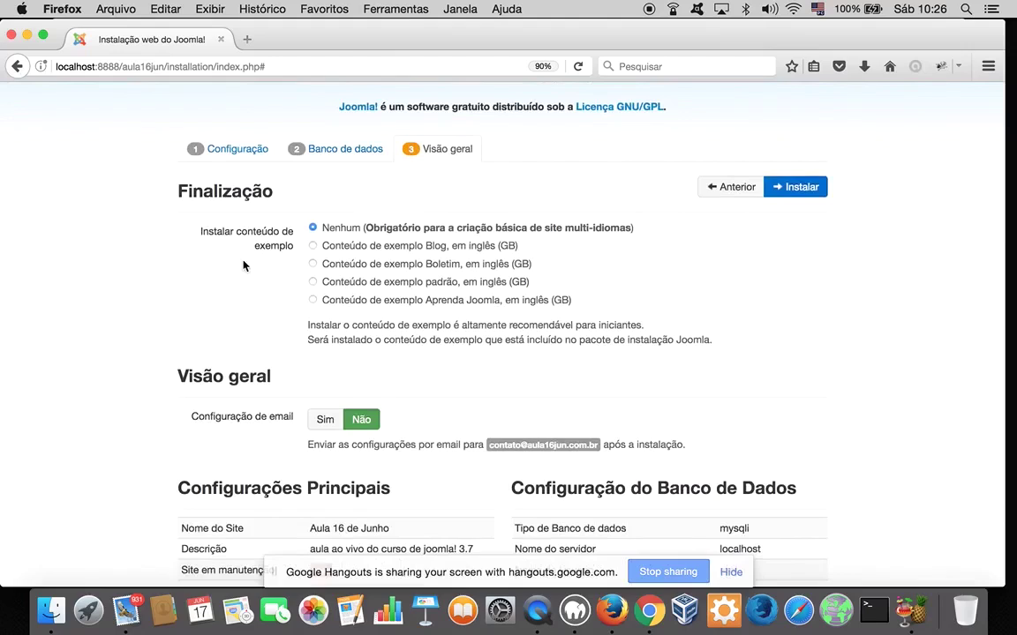
mouse_move(378, 231)
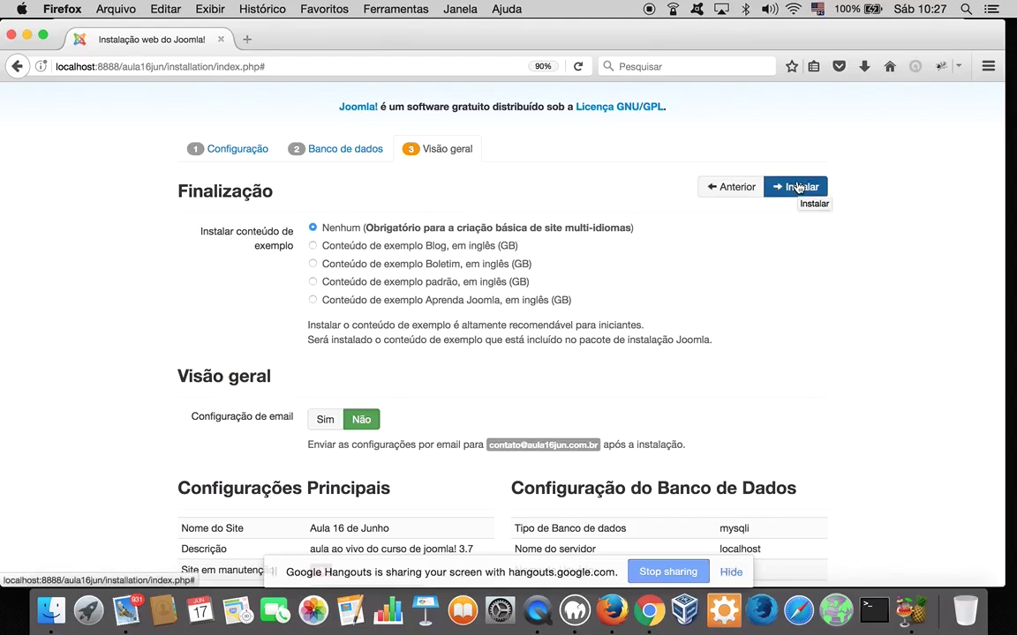
scroll(767, 231, "down", 1)
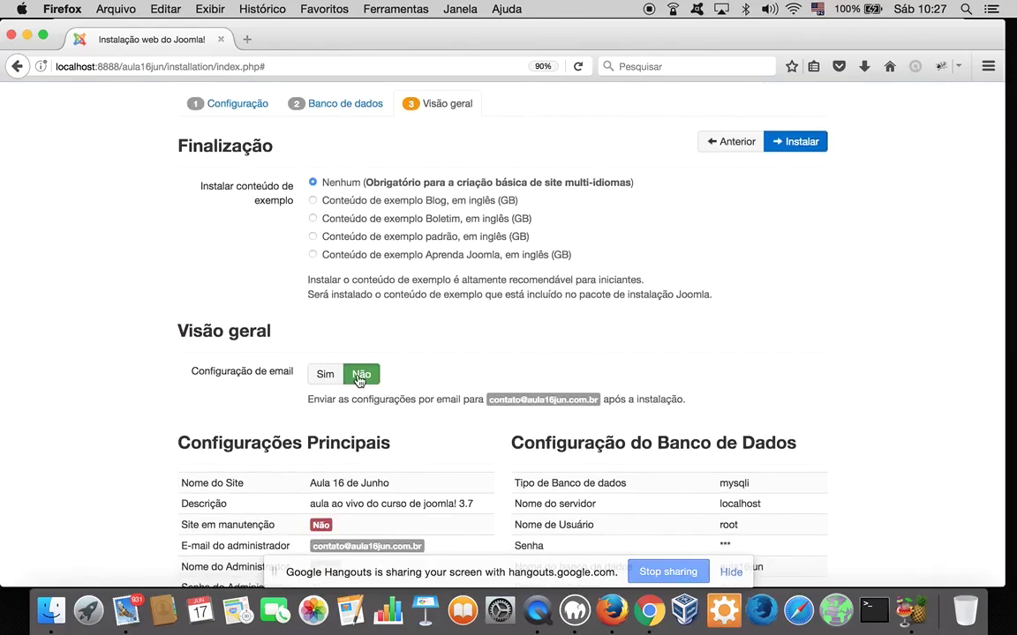
left_click(803, 142)
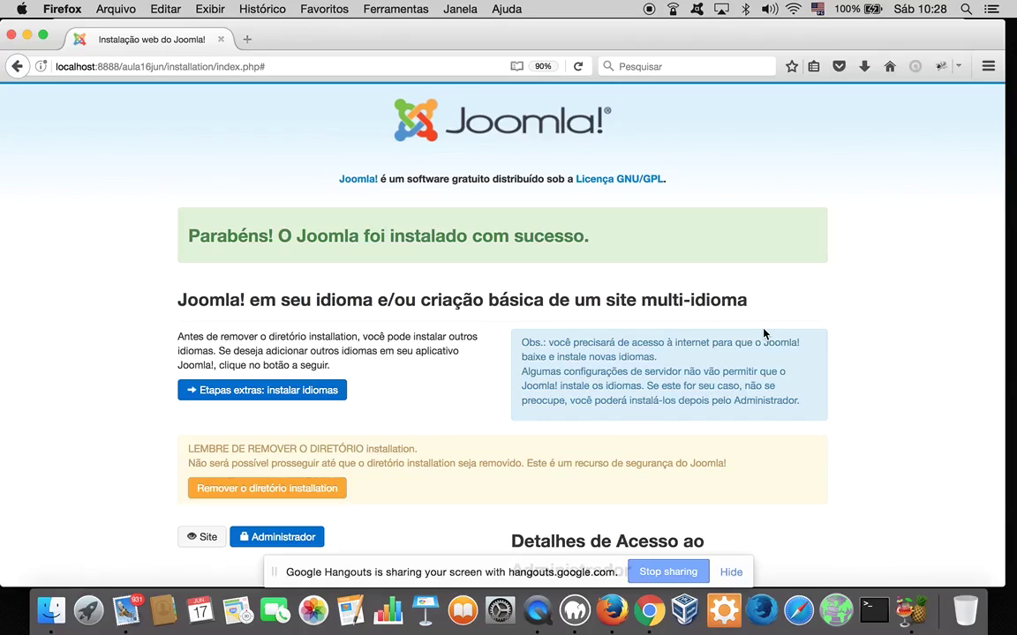
Scroll down the Parabéns success page after the installation completes
scroll(765, 333, "down", 3)
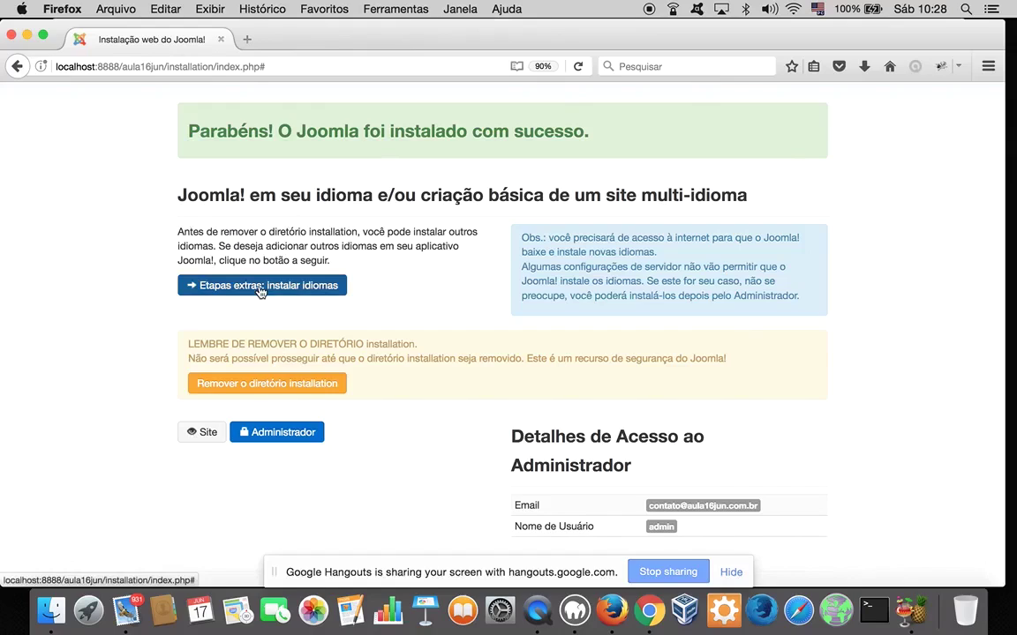
Install the Portuguese Brazil (pt-BR) language pack through the extra languages step
left_click(262, 287)
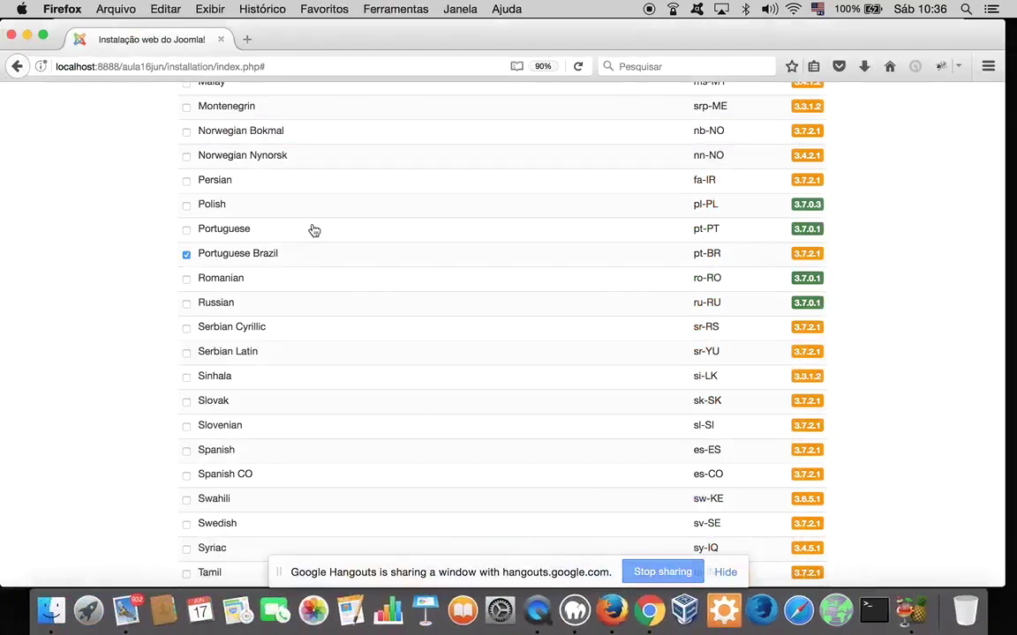
scroll(313, 231, "up", 8)
scroll(314, 230, "up", 15)
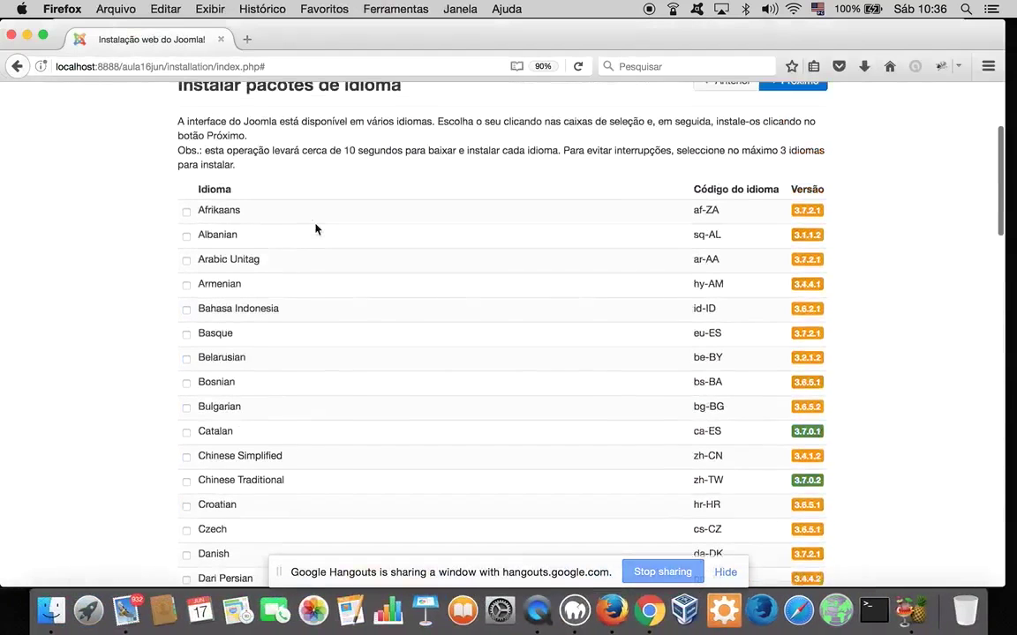
left_click(782, 189)
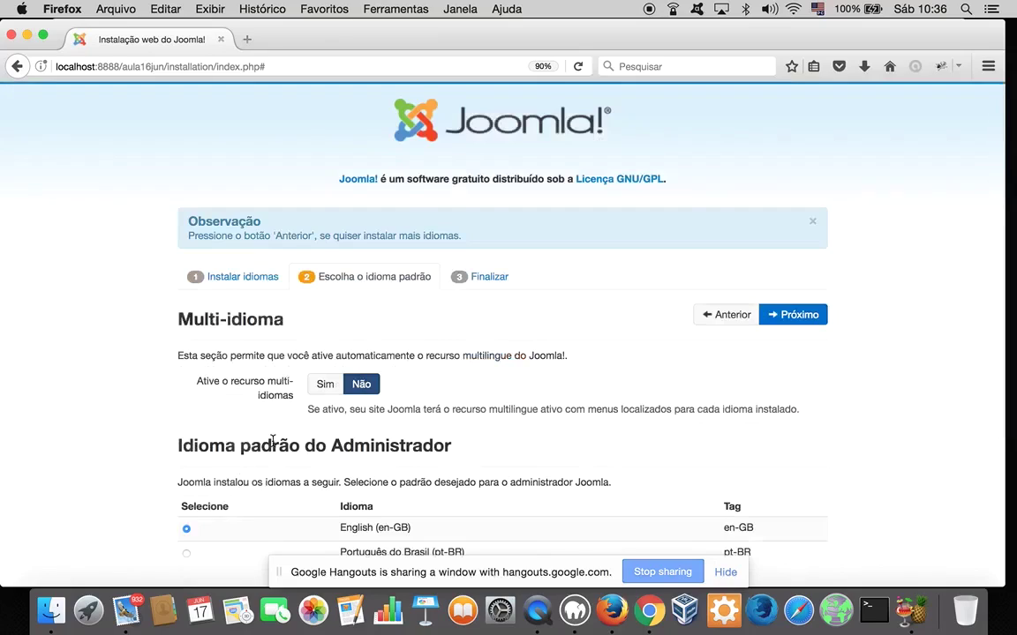
Choose Português do Brasil (pt-BR) as both Administrador and Site default language and continue with Próximo
scroll(799, 341, "down", 4)
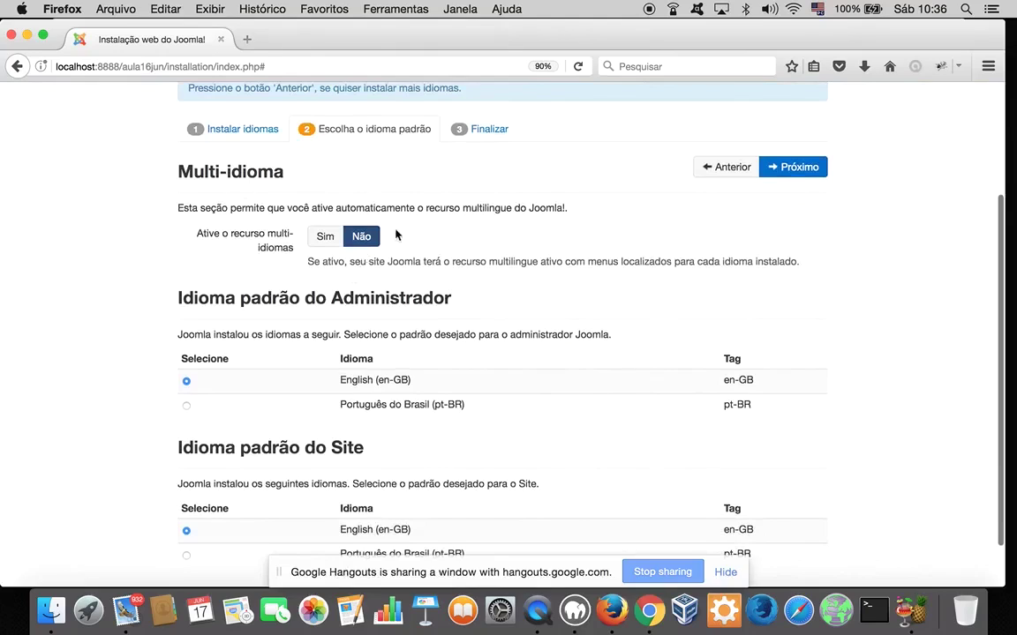
scroll(245, 385, "down", 2)
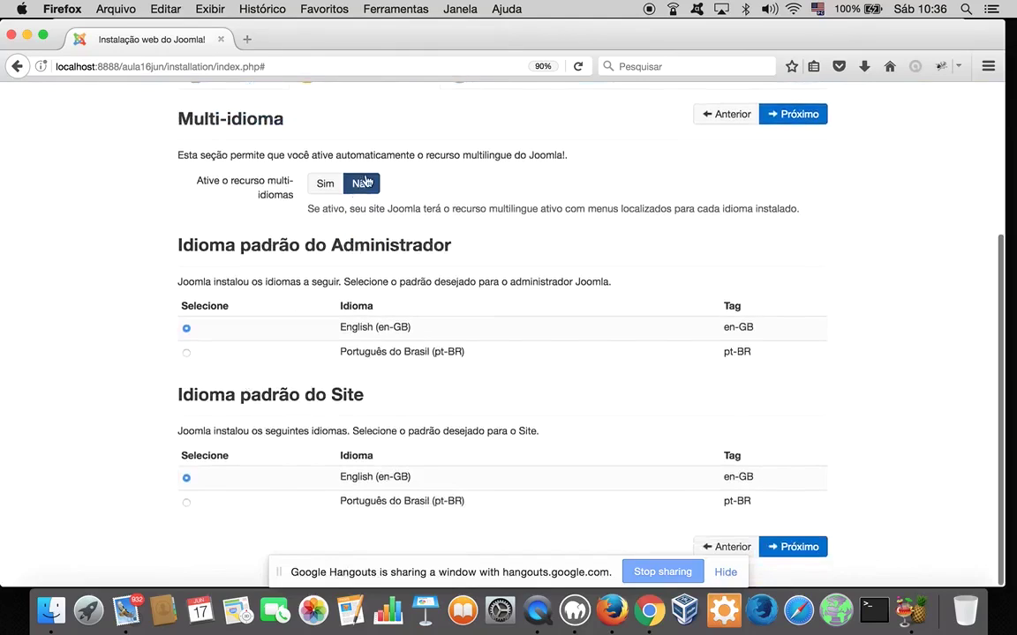
left_click(186, 352)
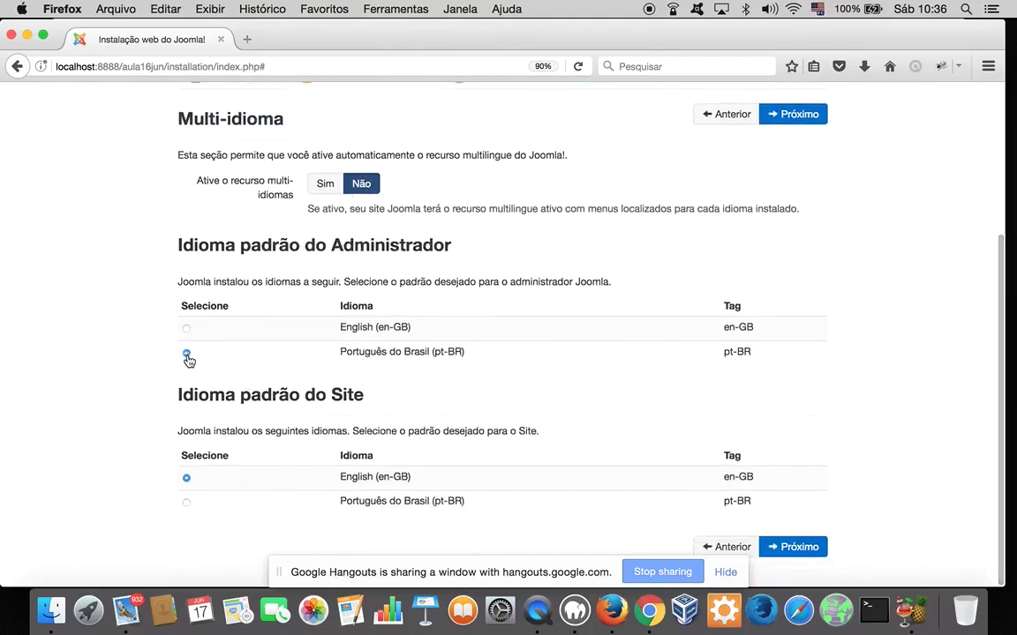
left_click(186, 503)
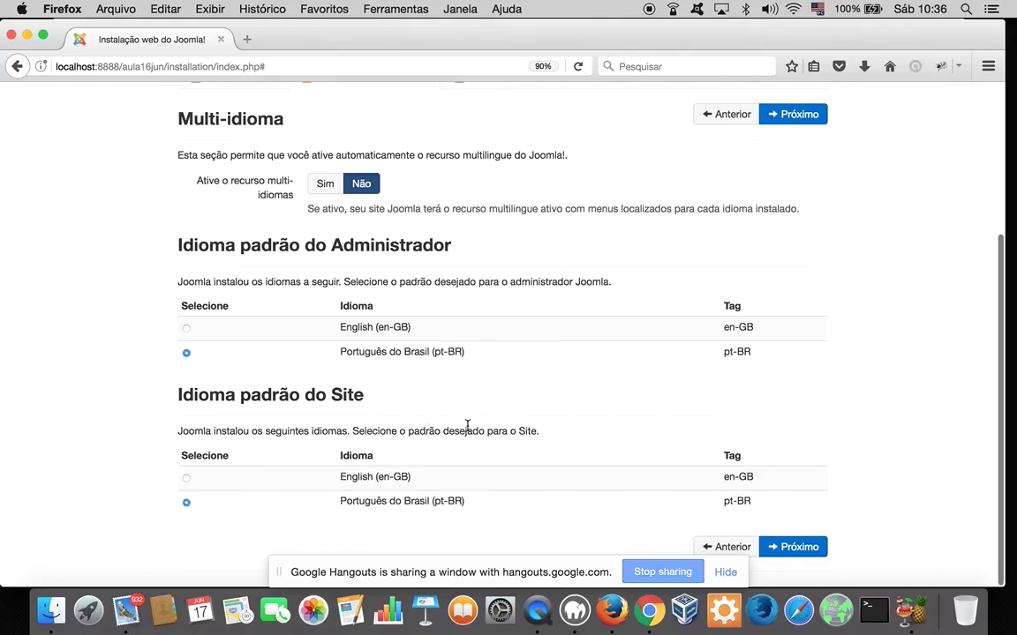
scroll(727, 272, "up", 5)
left_click(805, 315)
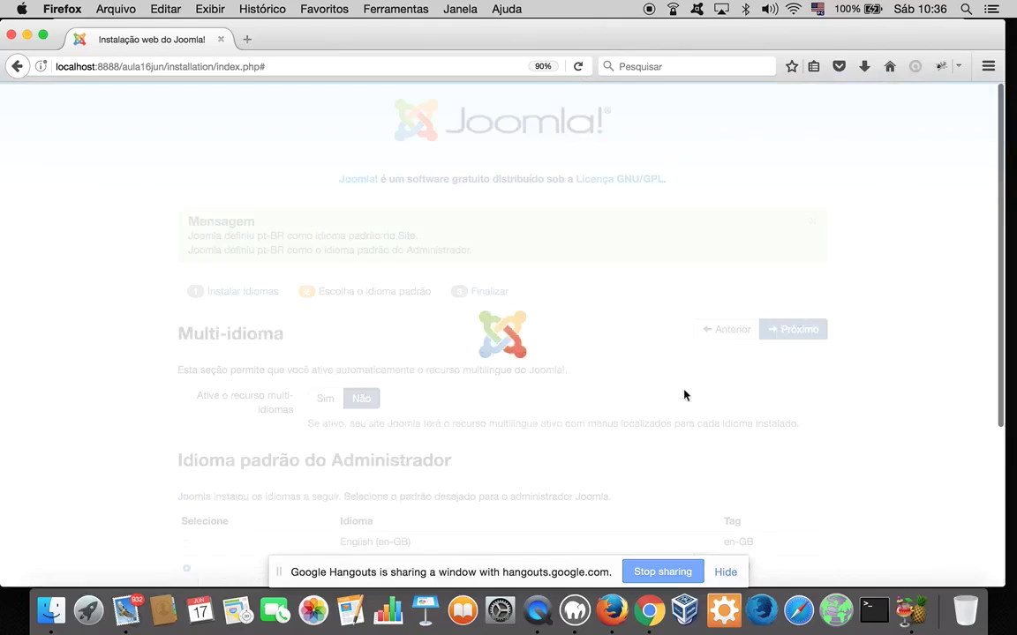
Remove the installation directory, view the Aula 16 de Junho front end, and return to its address
left_click(253, 402)
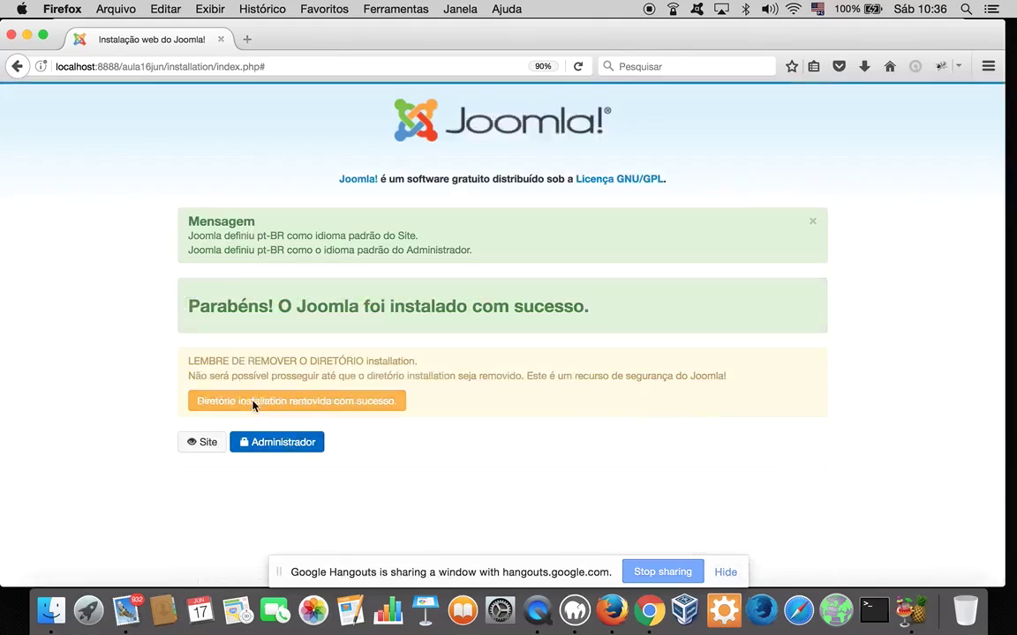
left_click(198, 448)
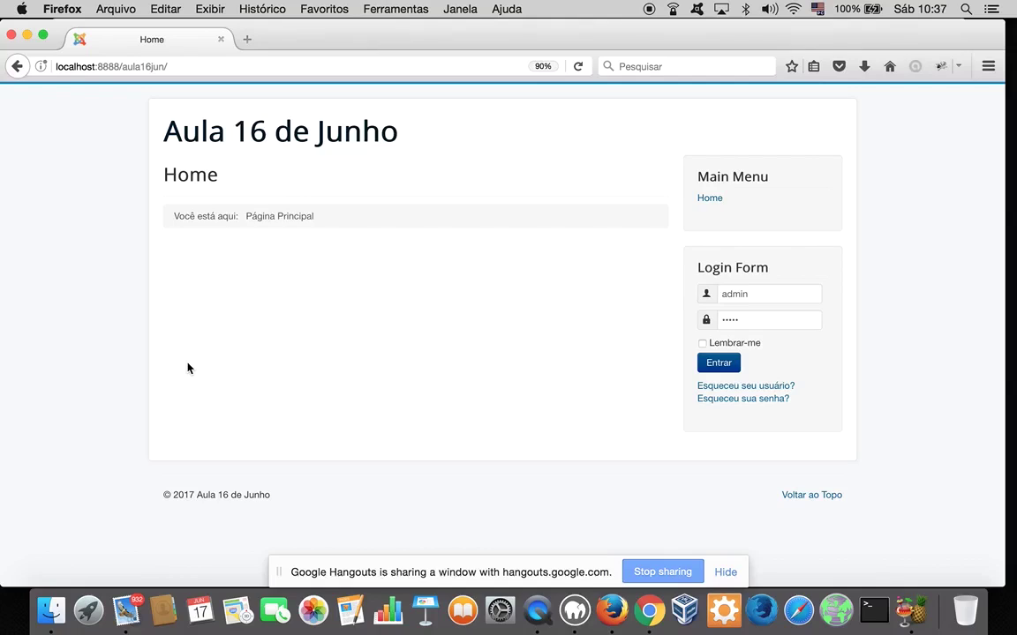
left_click(649, 610)
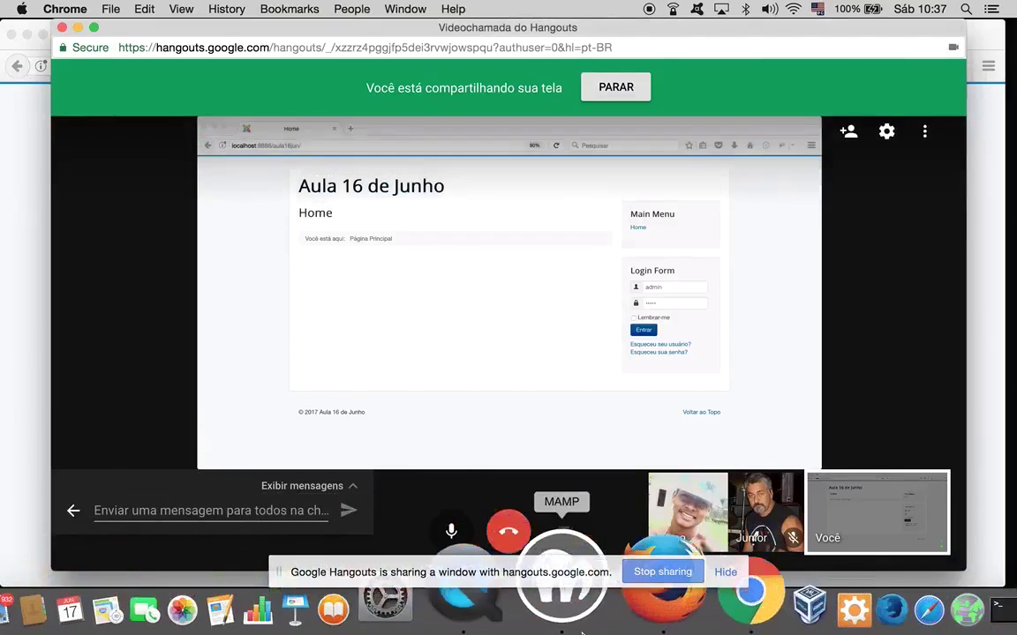
left_click(619, 621)
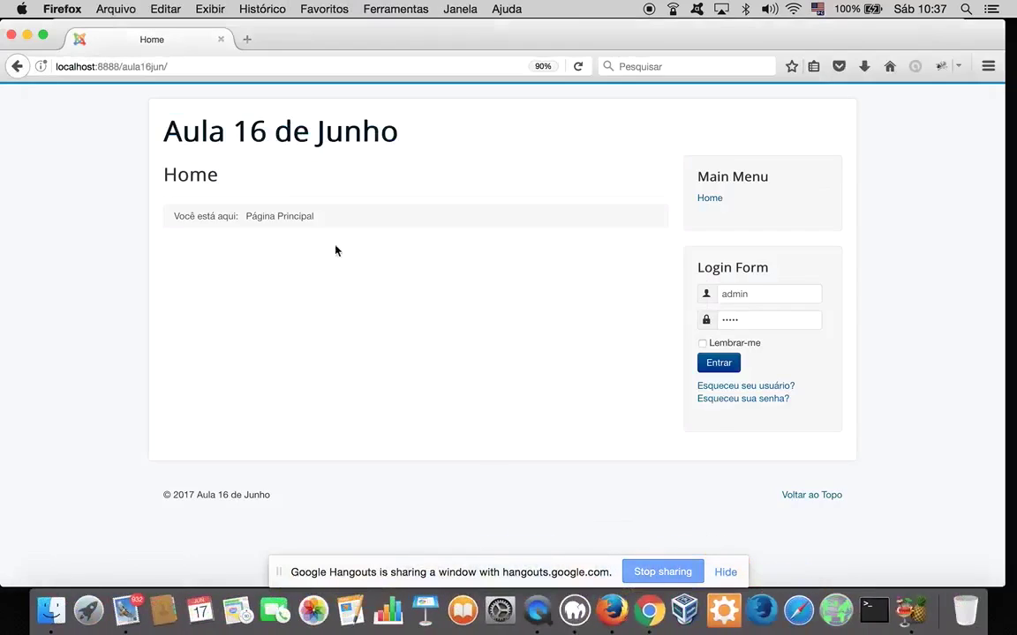
left_click(194, 66)
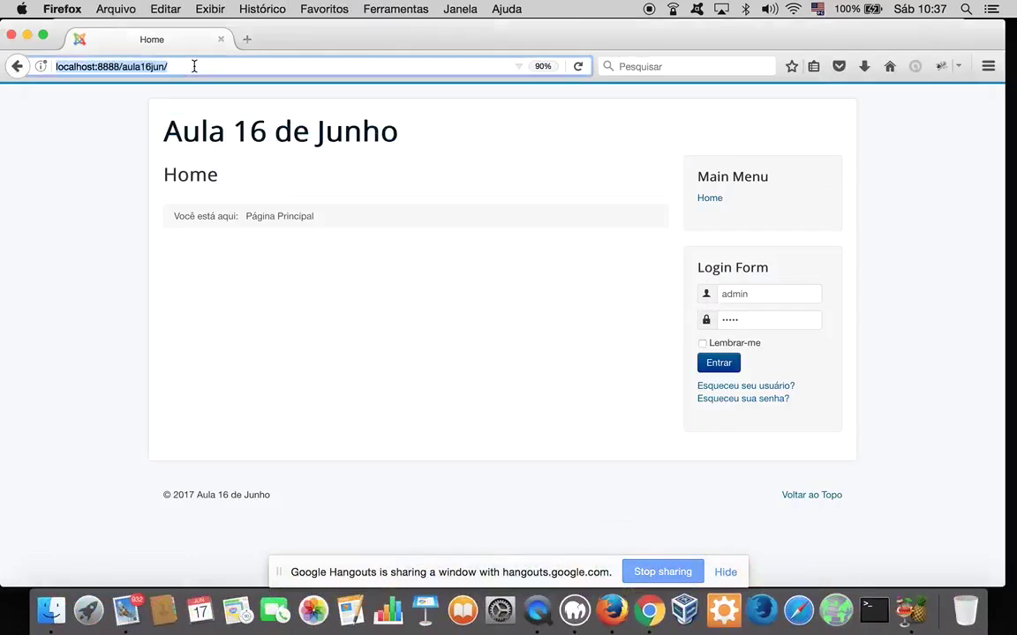
Navigate Finder to Aplicativos > MAMP > htdocs > aula16jun
left_click(51, 596)
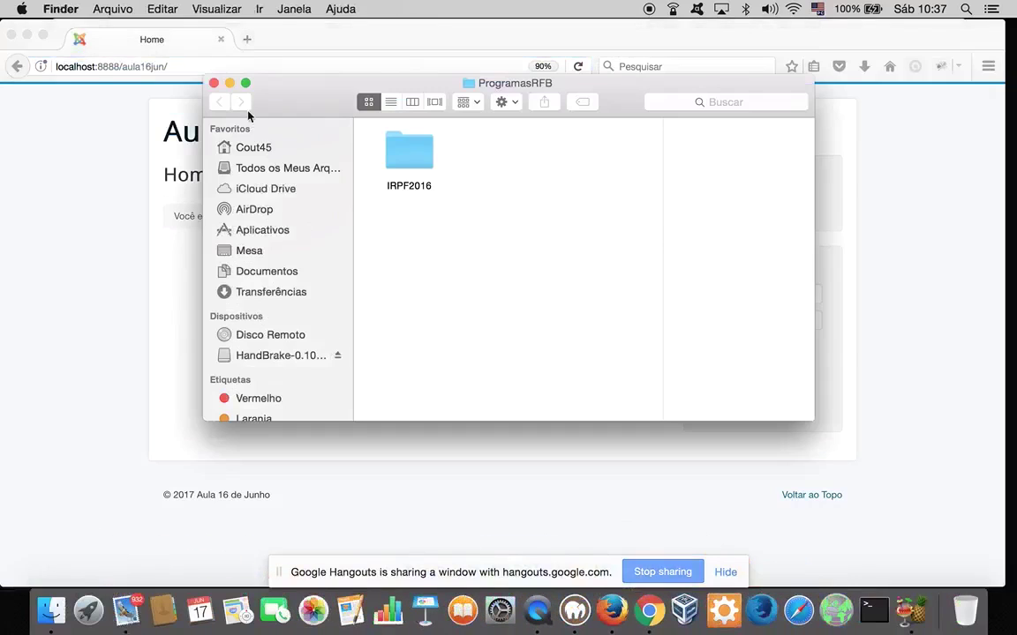
scroll(301, 369, "down", 2)
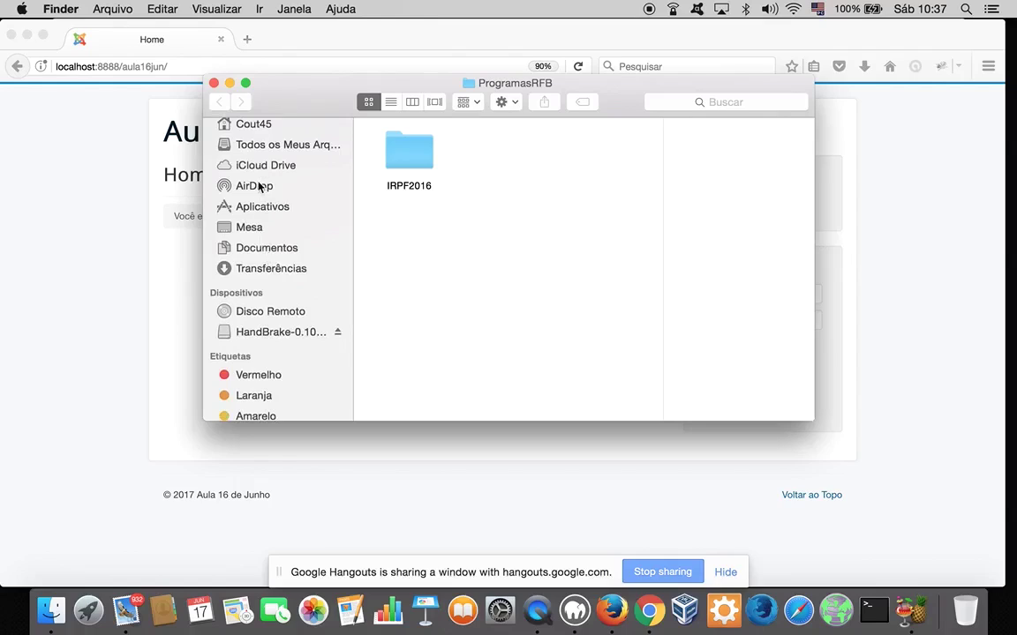
left_click(262, 210)
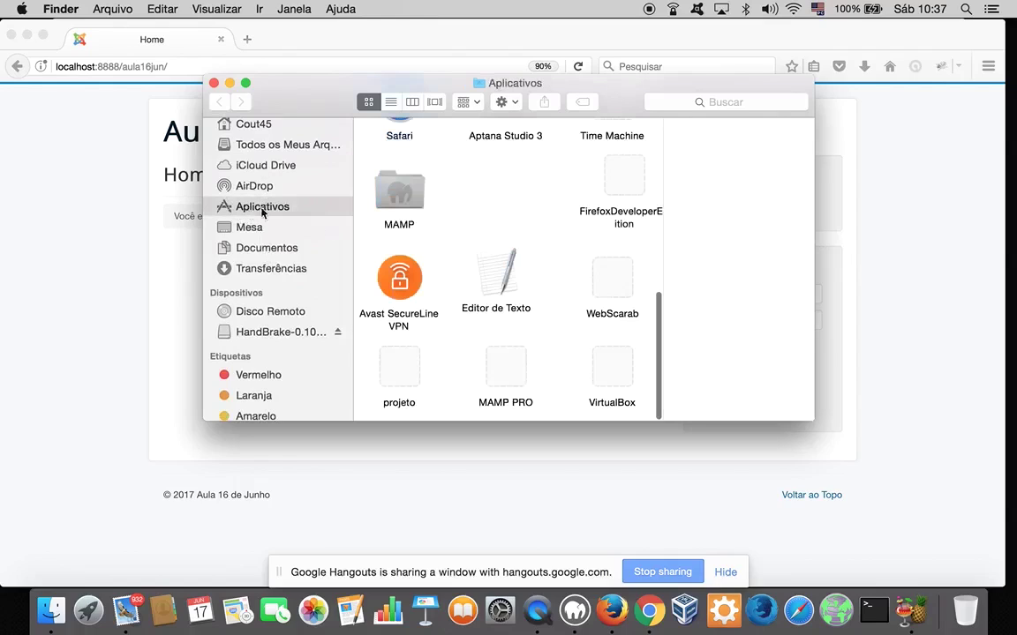
left_click(396, 198)
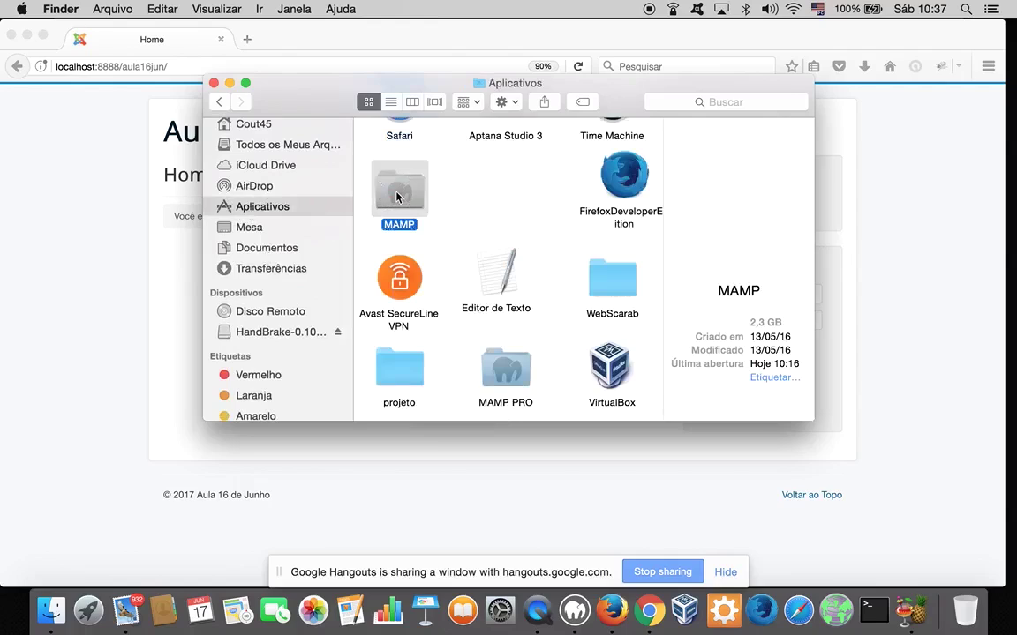
double_click(396, 198)
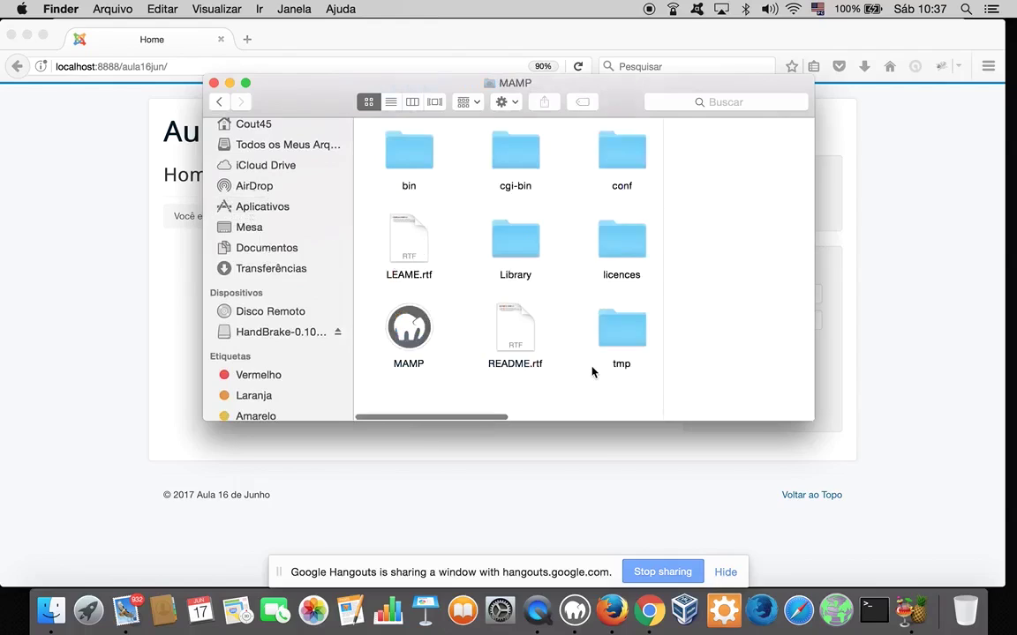
scroll(591, 371, "right", 5)
left_click(641, 153)
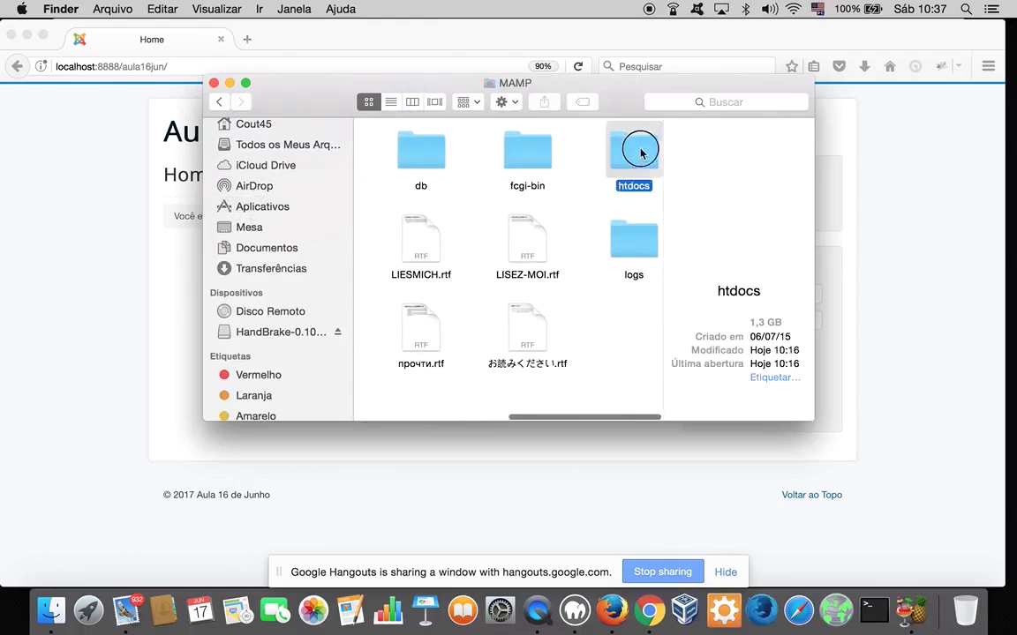
double_click(640, 153)
scroll(485, 251, "down", 2)
double_click(571, 199)
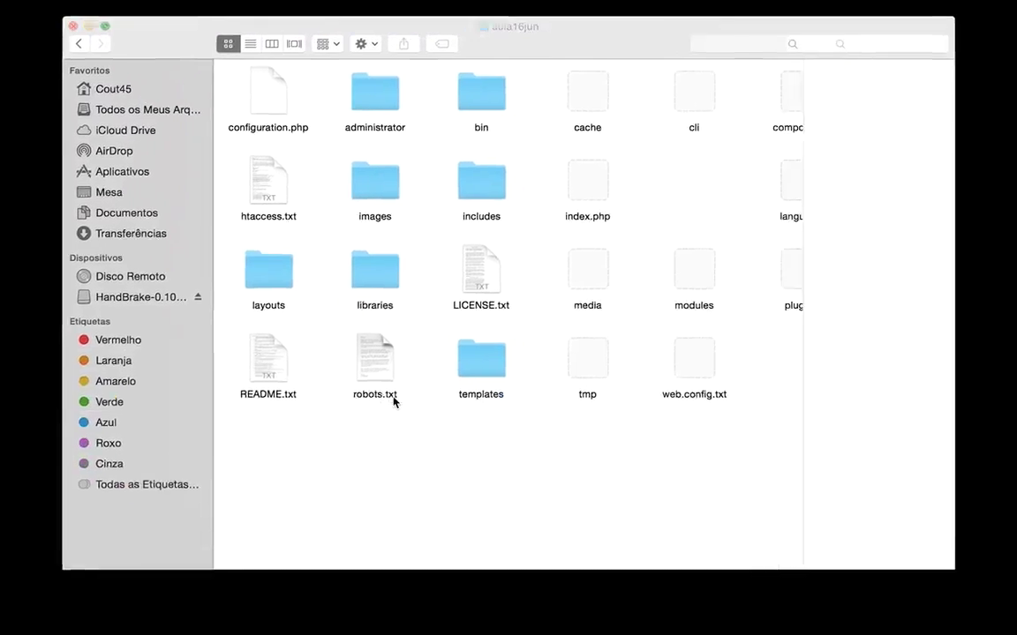
Trash every file in aula16jun and reload localhost:8888/aula16jun to show the empty index
key("super+a")
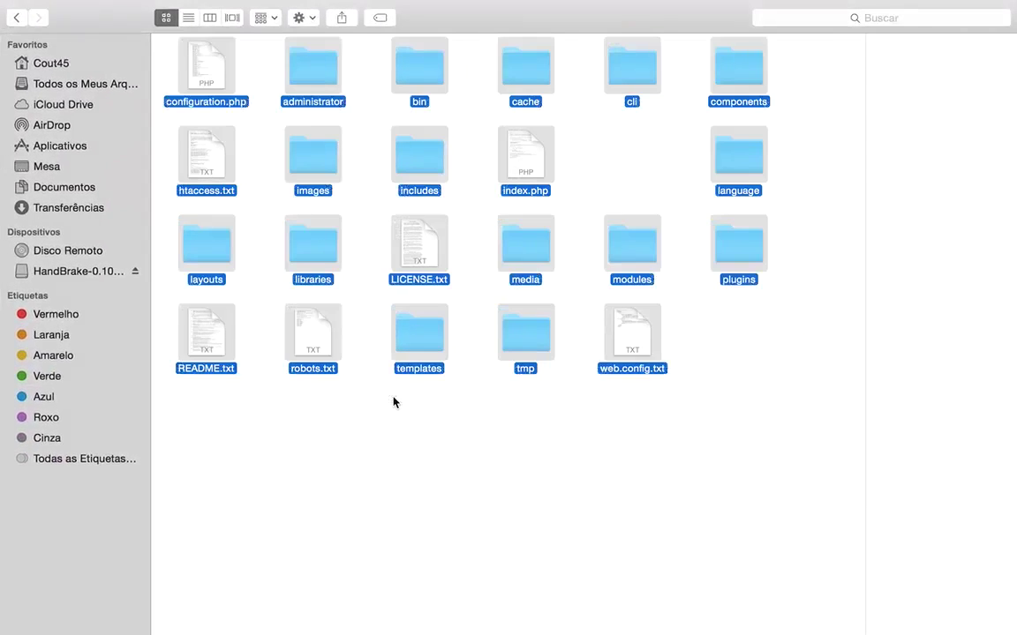
key("super+BackSpace")
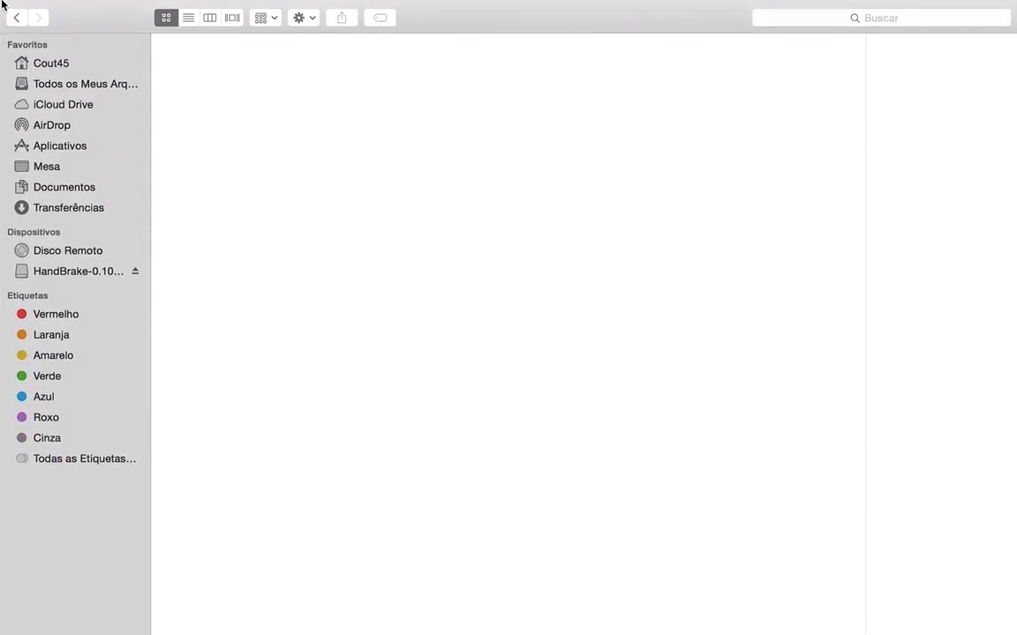
left_click(9, 23)
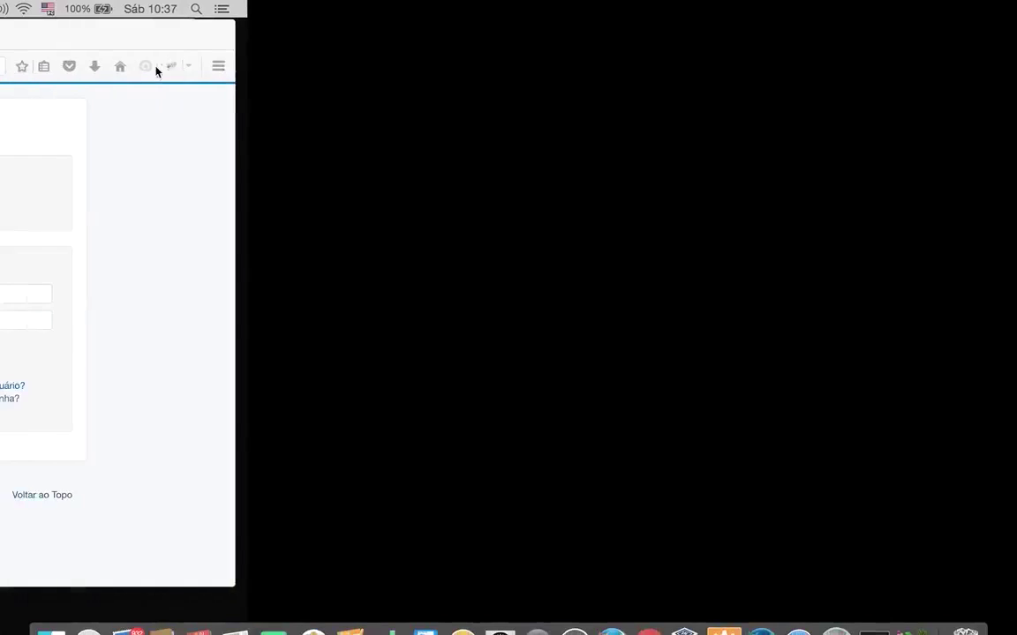
left_click(277, 66)
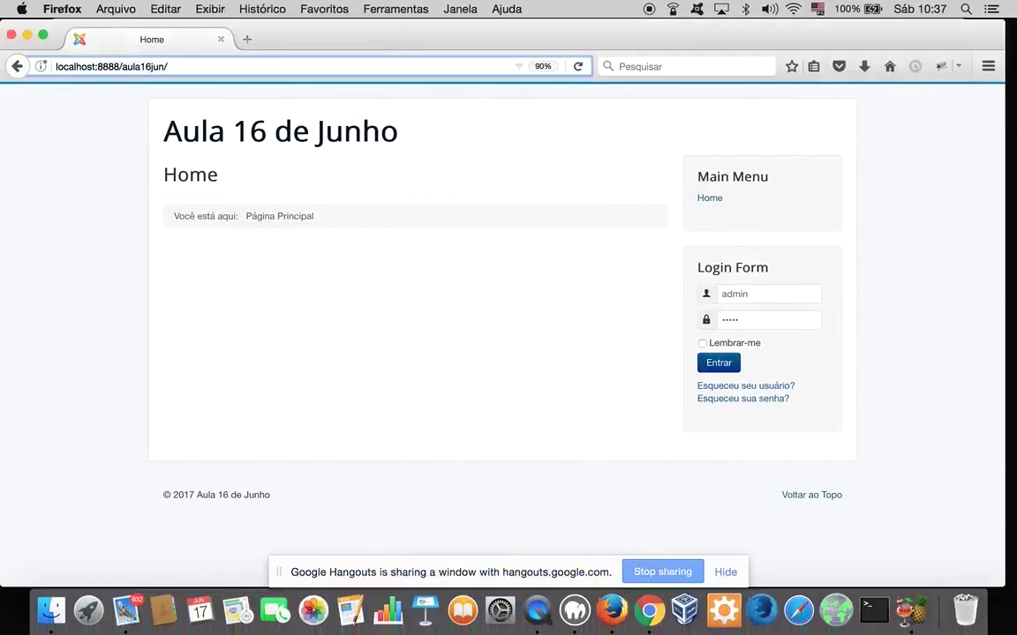
key("Return")
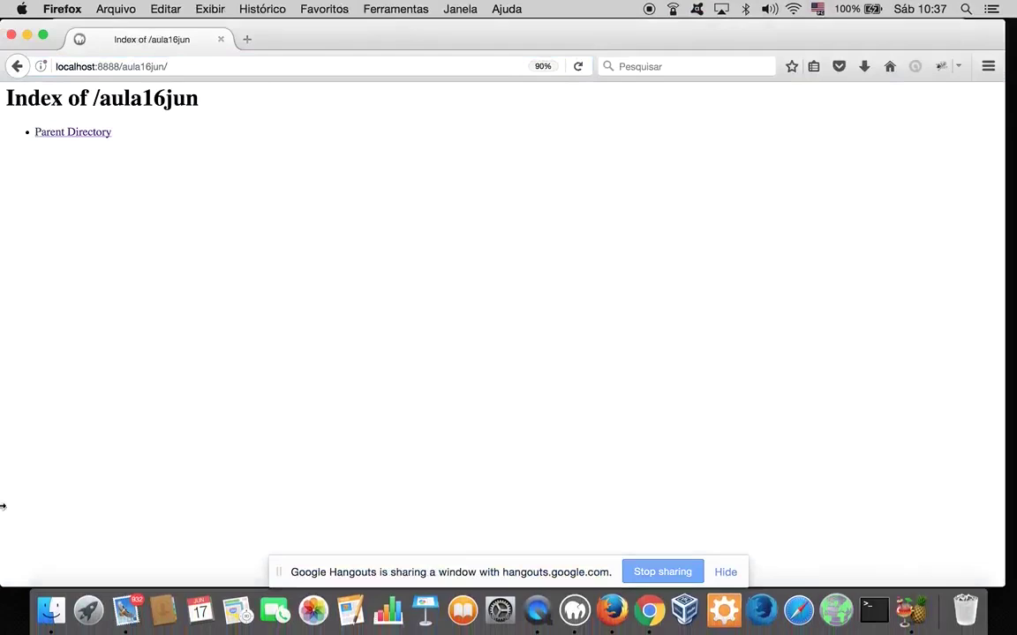
left_click(50, 591)
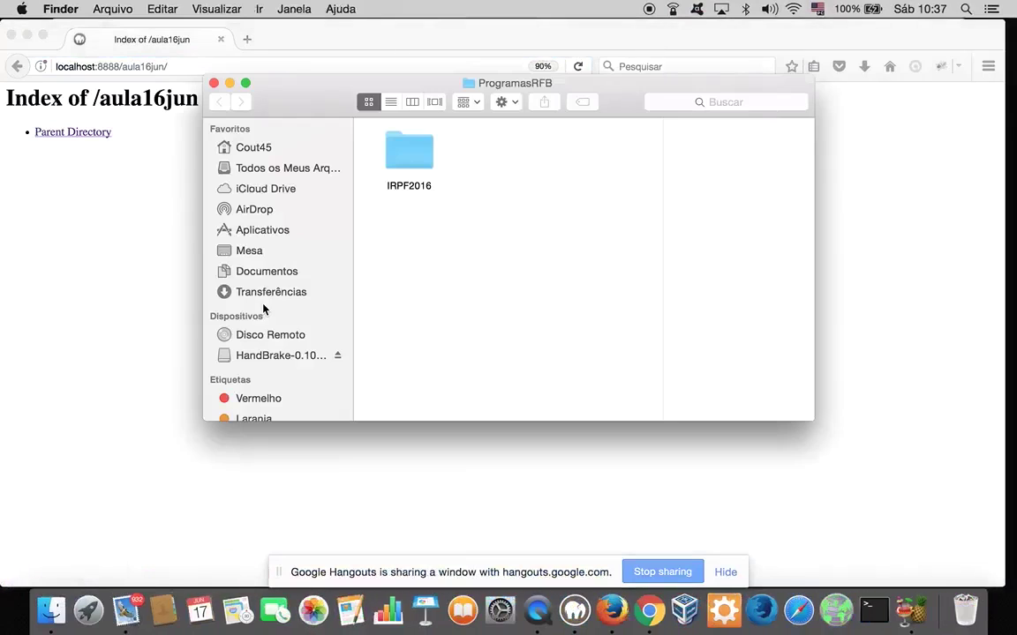
Select Joomla_3.7.0-Stable-Full_Package.zip in the Transferências (Downloads) folder
left_click(256, 292)
scroll(481, 278, "down", 3)
scroll(521, 287, "up", 5)
scroll(530, 288, "up", 4)
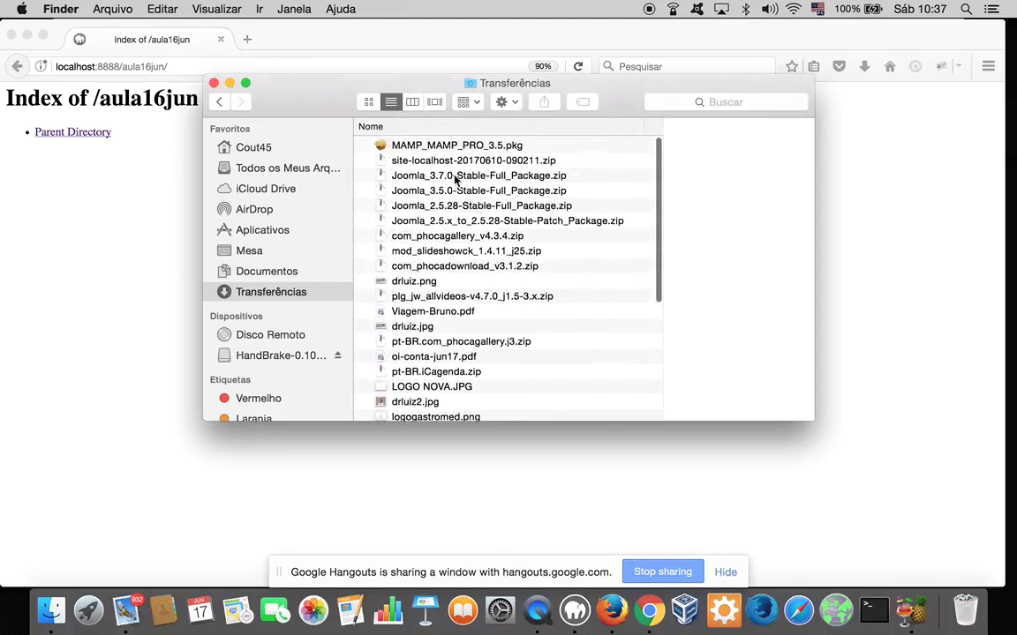
left_click(457, 177)
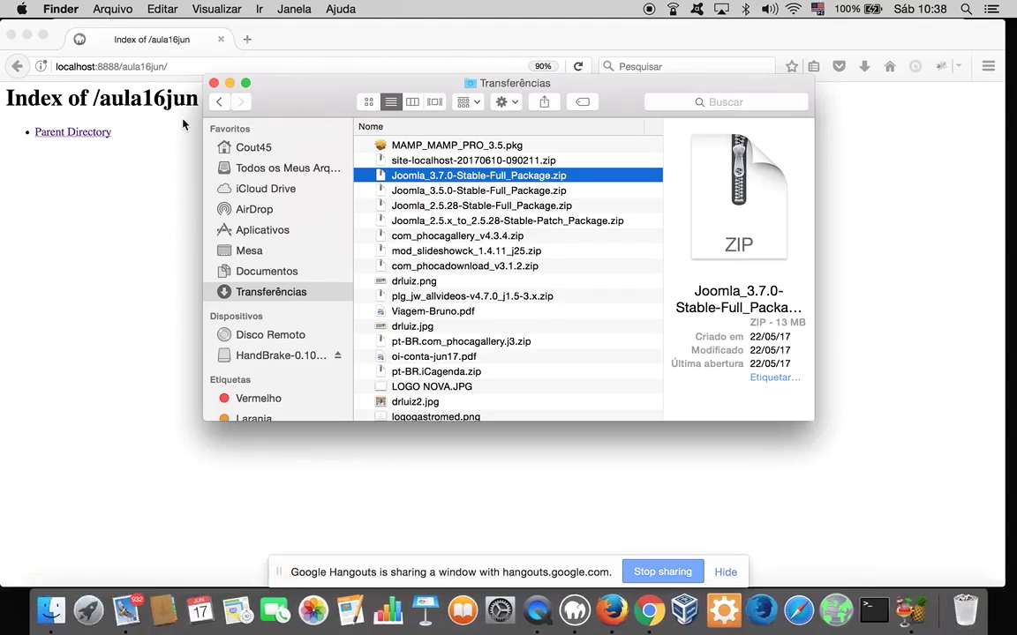
Paste the Joomla zip into MAMP/htdocs/aula16jun and start extracting it
left_click(257, 228)
double_click(401, 196)
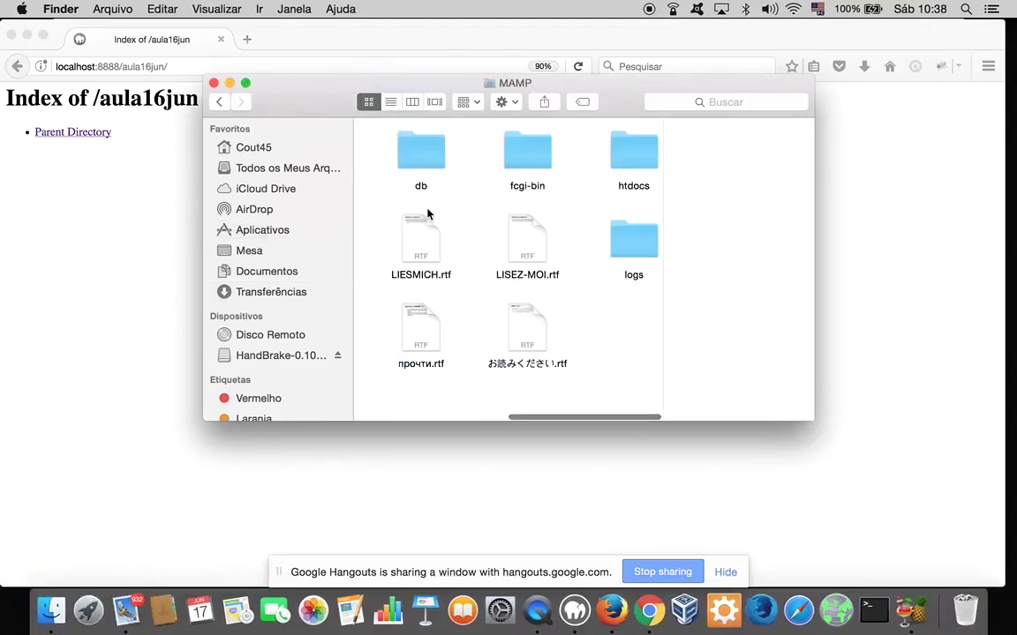
double_click(635, 158)
scroll(447, 170, "up", 3)
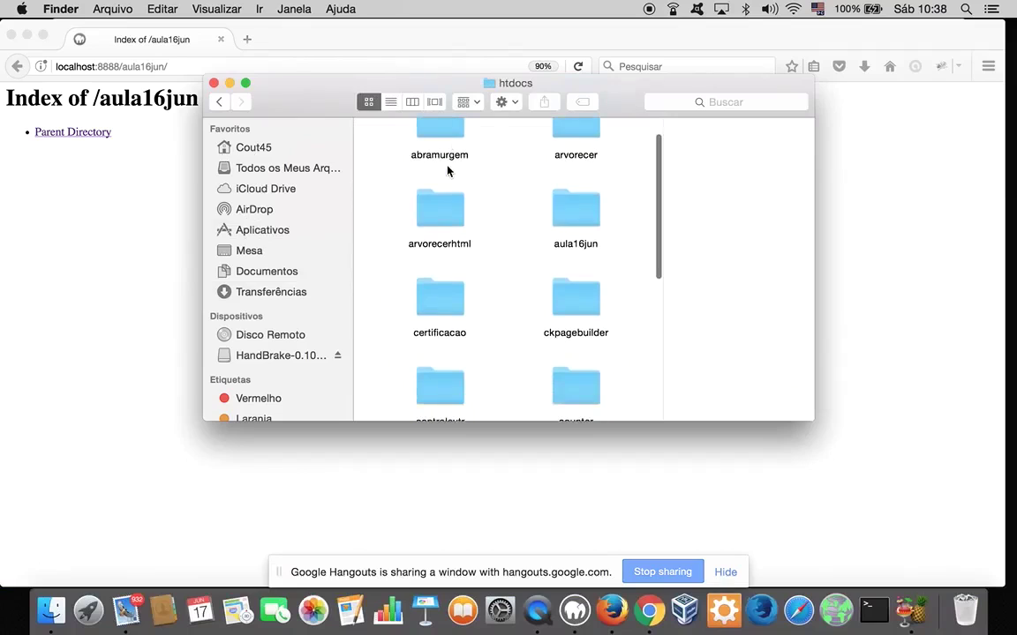
double_click(583, 211)
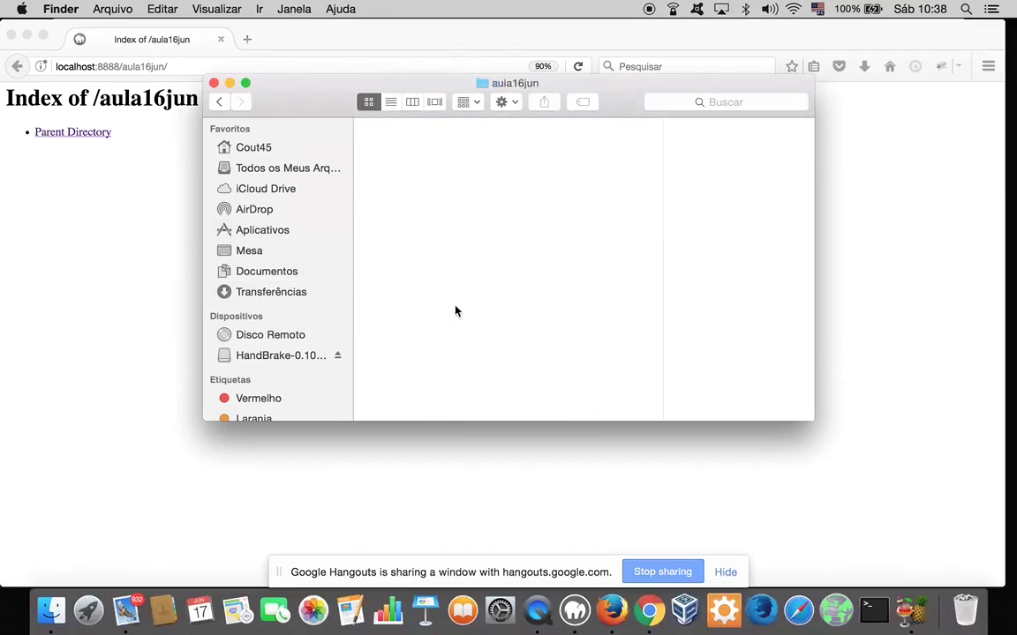
key("super+v")
double_click(404, 157)
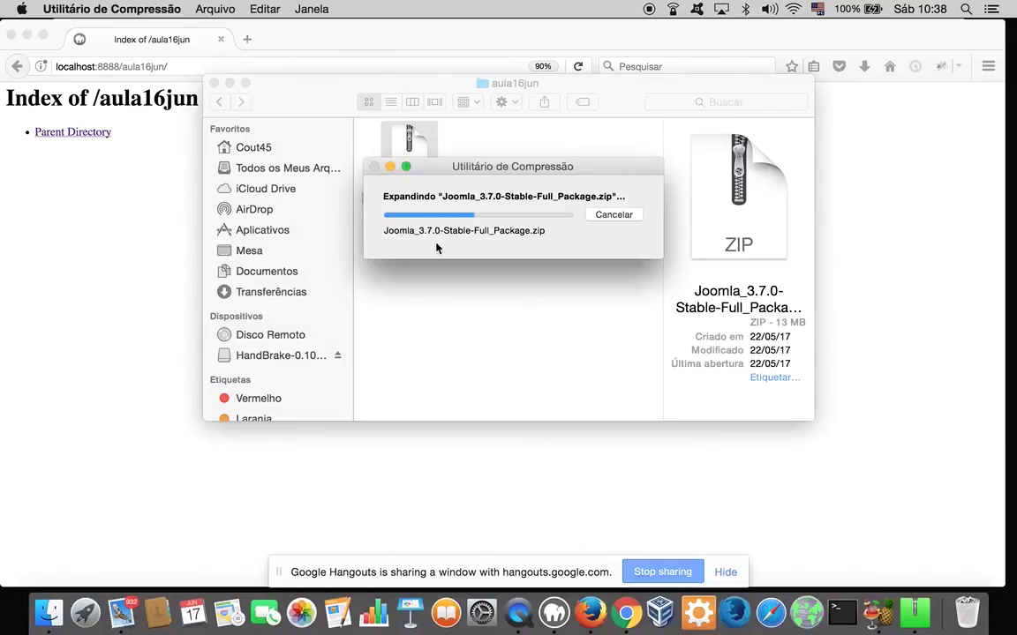
Empty the Trash with Esvaziar Lixo and confirm
right_click(971, 588)
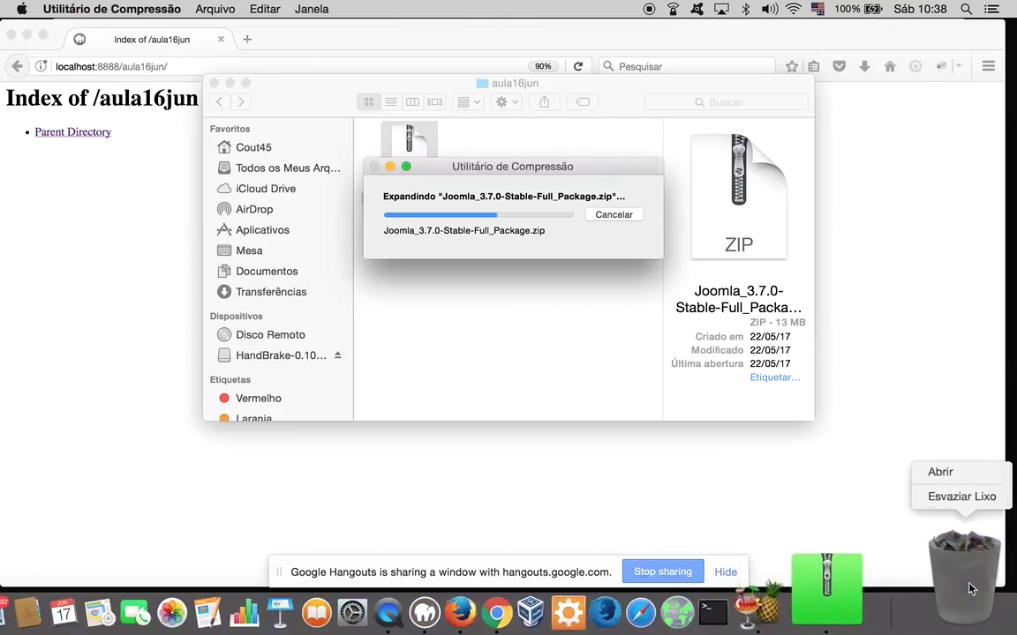
left_click(958, 496)
left_click(615, 231)
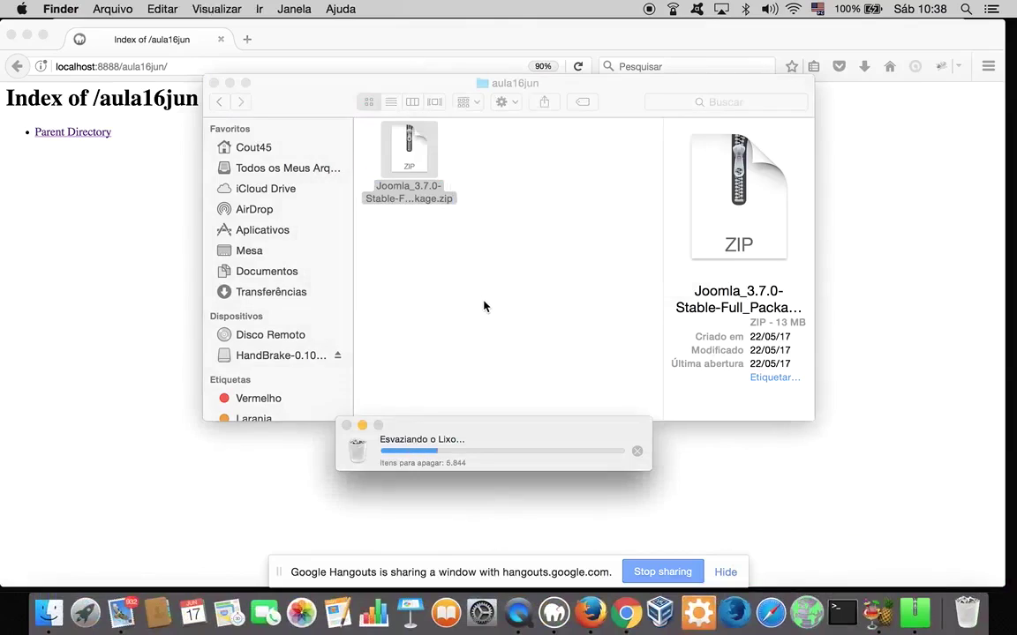
Extract the Joomla zip into its own folder and send the zip to the Trash
double_click(431, 188)
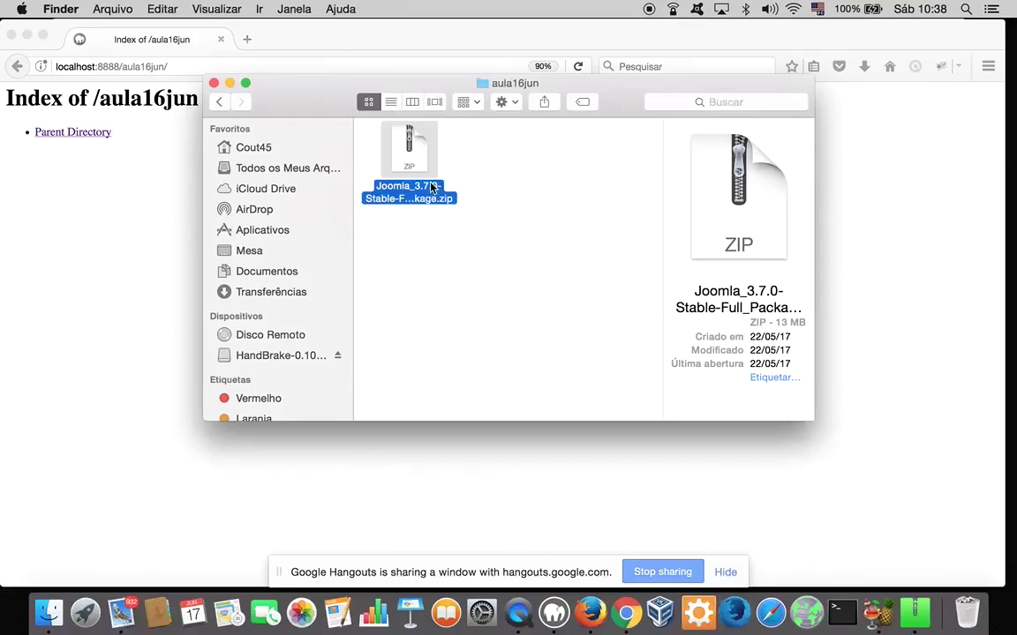
left_click_drag(416, 157, 572, 220)
key("super+BackSpace")
Copy all extracted Joomla files from Joomla_3.7.0-Stable-Full_Package directly into aula16jun
double_click(411, 168)
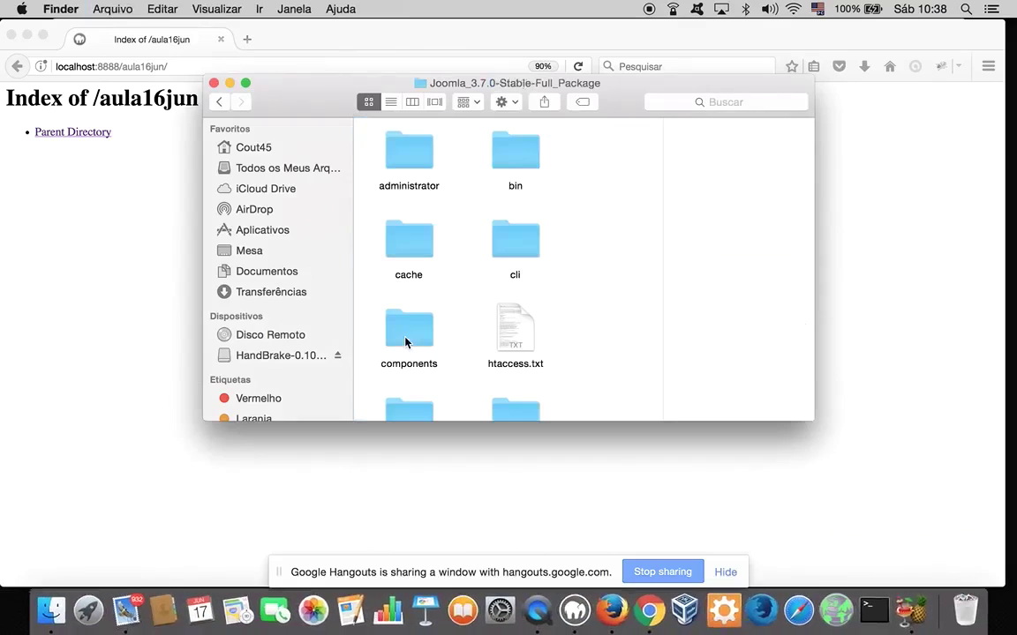
key("super+a")
left_click(219, 91)
left_click(221, 99)
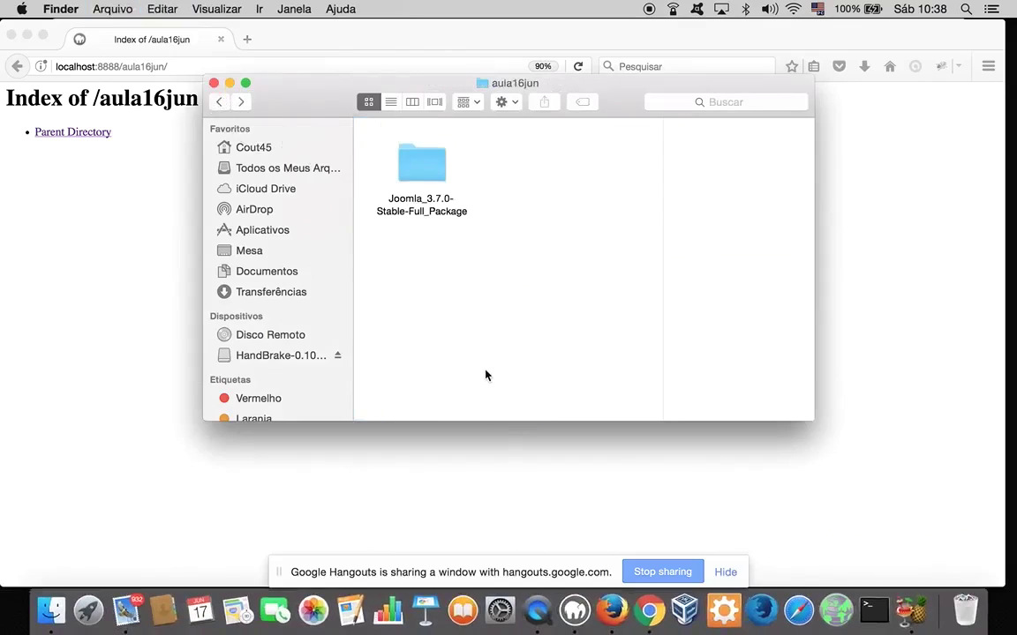
key("super+v")
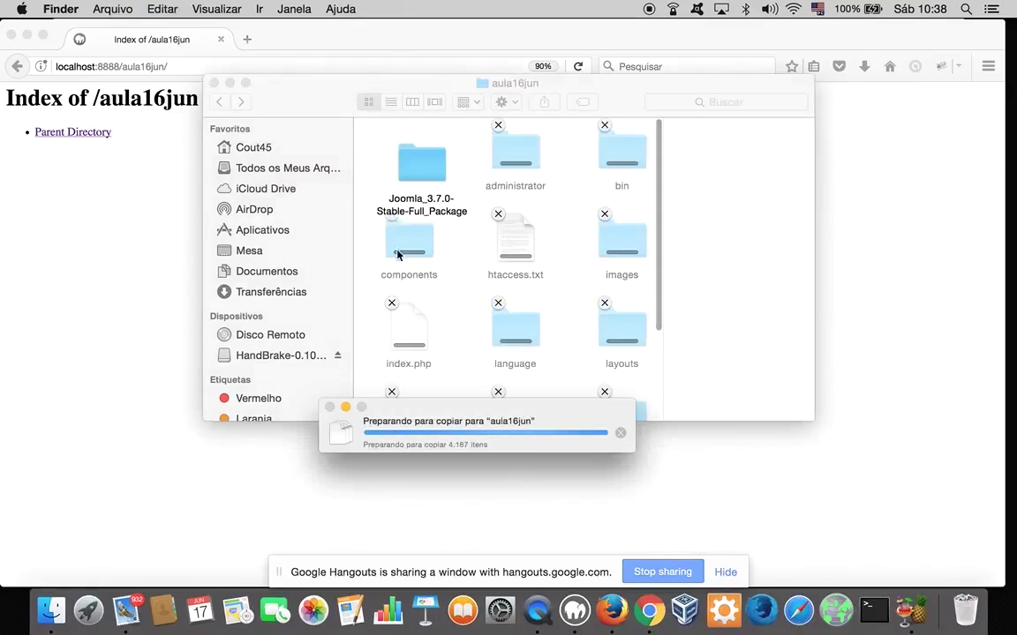
left_click(245, 83)
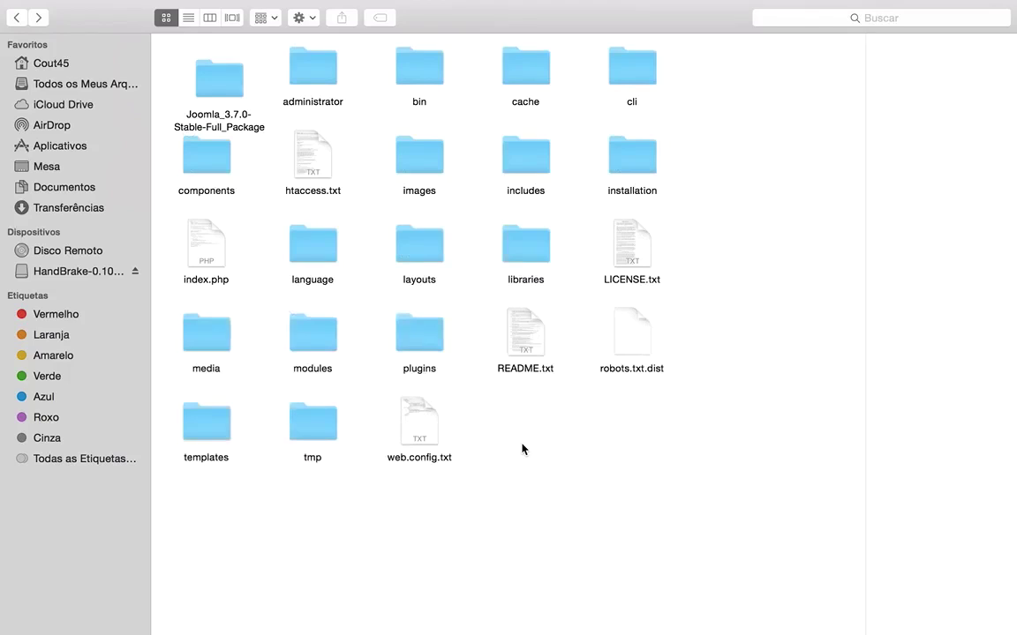
Trash the leftover Joomla_3.7.0-Stable-Full_Package folder and close the Finder window
left_click(205, 84)
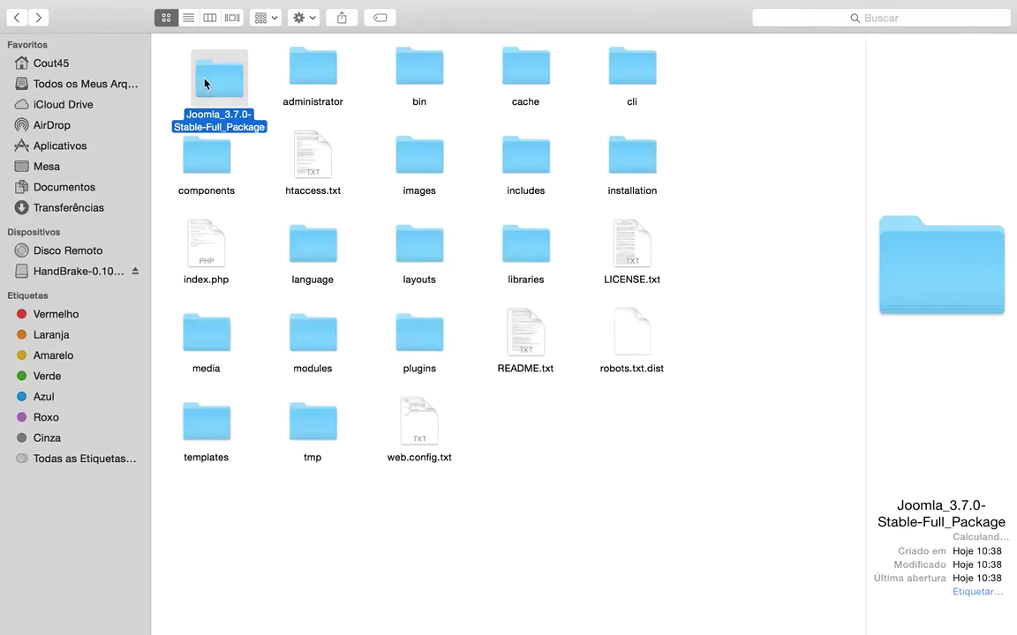
key("super+BackSpace")
mouse_move(7, 4)
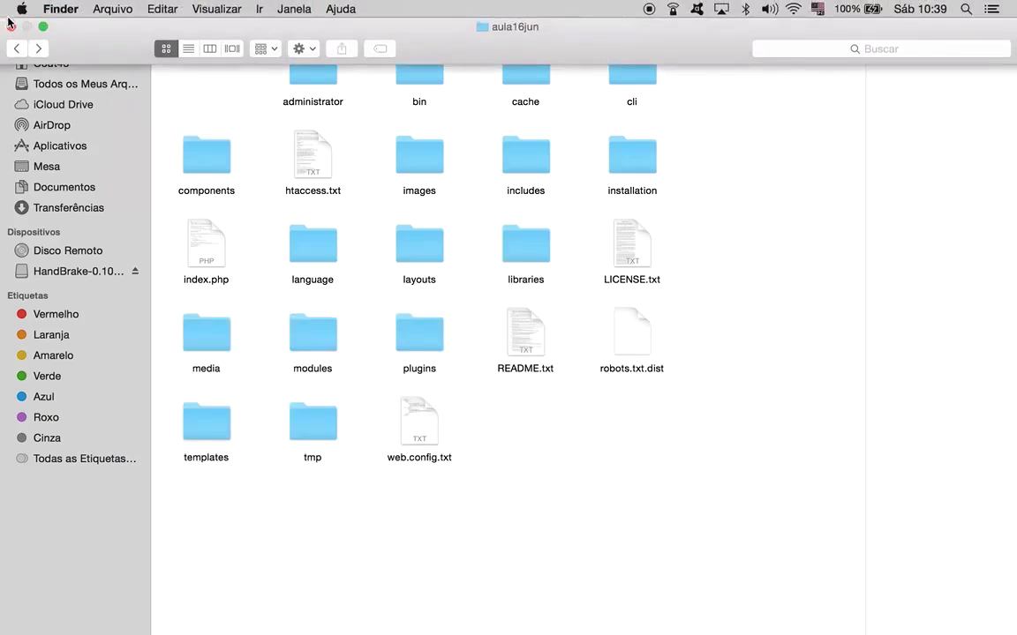
left_click(11, 27)
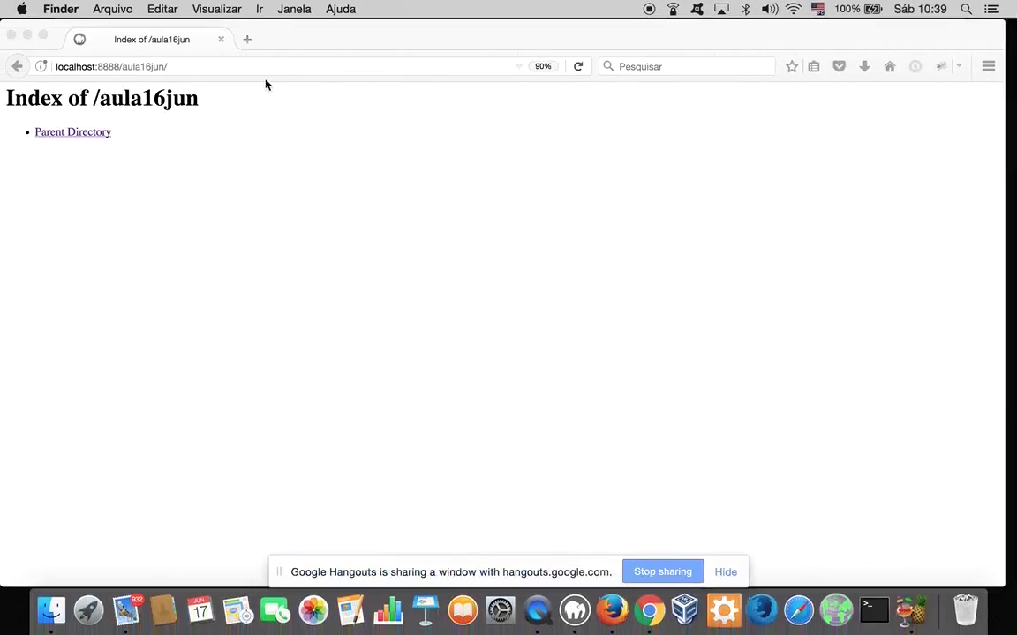
Reload localhost:8888/aula16jun to open the Joomla installer's configuration step
left_click(245, 71)
key("Return")
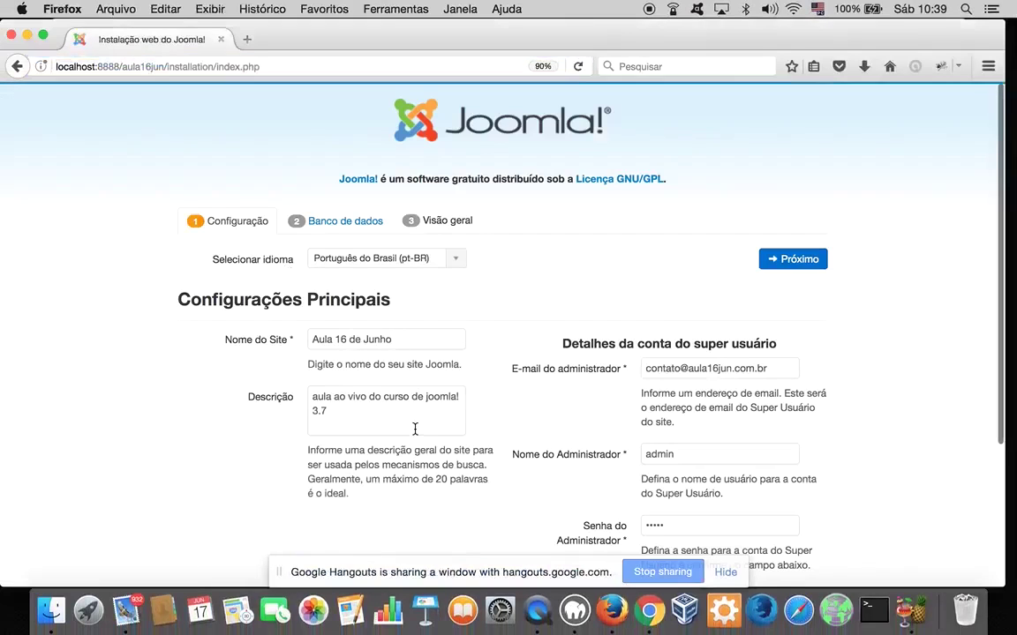
scroll(362, 388, "down", 5)
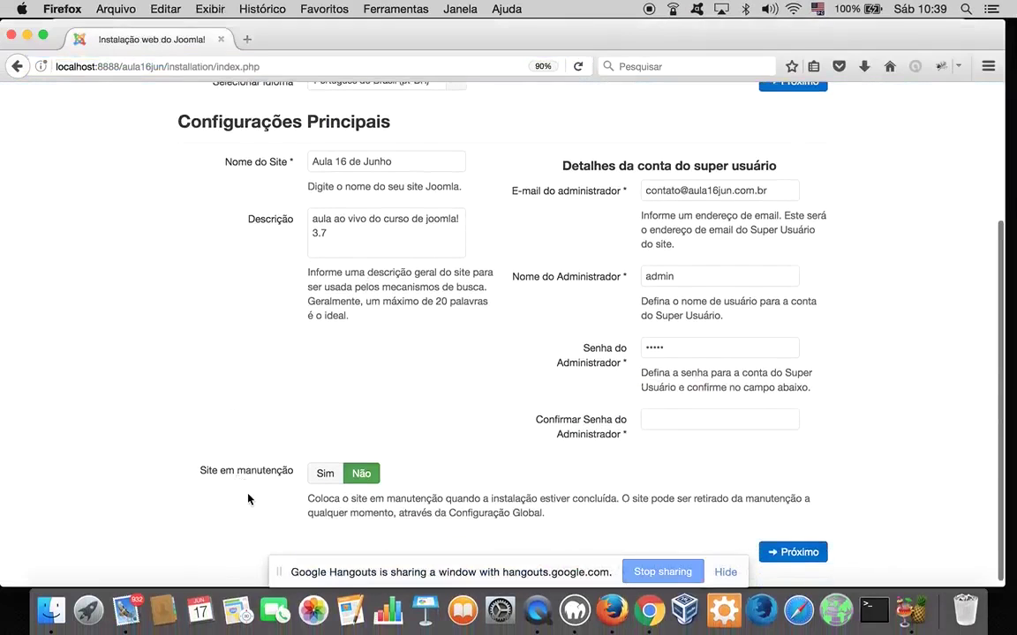
scroll(248, 498, "up", 2)
scroll(248, 499, "up", 3)
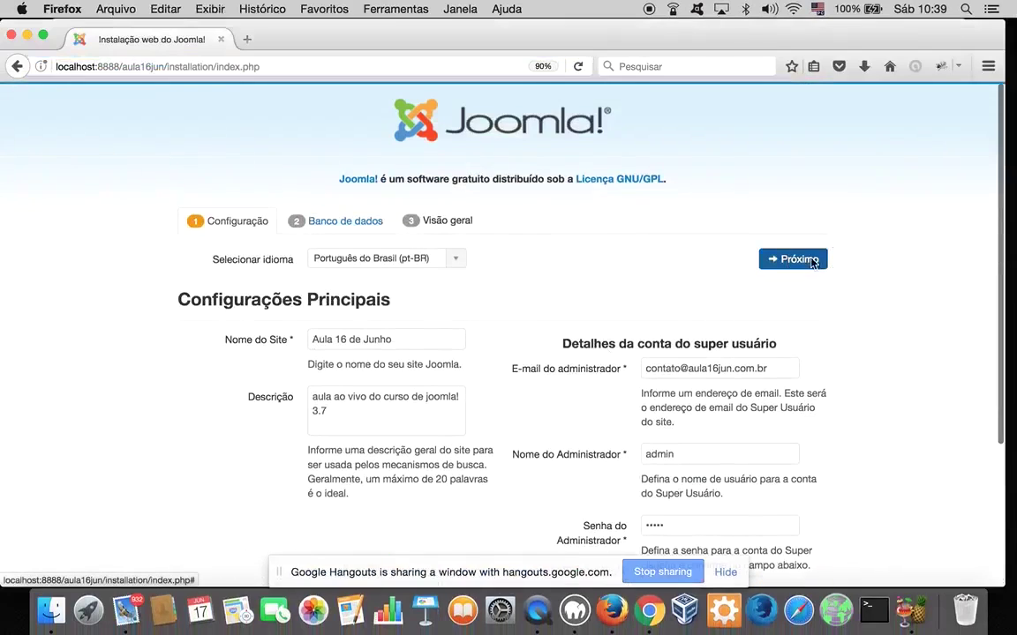
left_click(810, 258)
Fill in the administrator password confirmation, advance to database settings, and choose Remover for old tables
scroll(508, 385, "down", 4)
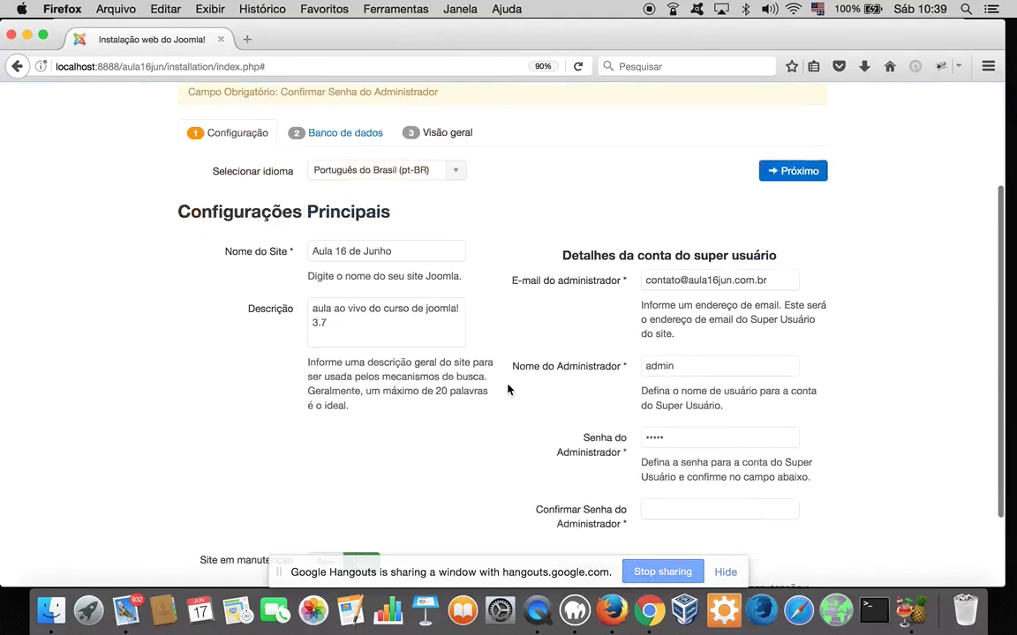
scroll(796, 477, "down", 2)
left_click(727, 448)
type("admin")
left_click(789, 107)
scroll(173, 487, "down", 5)
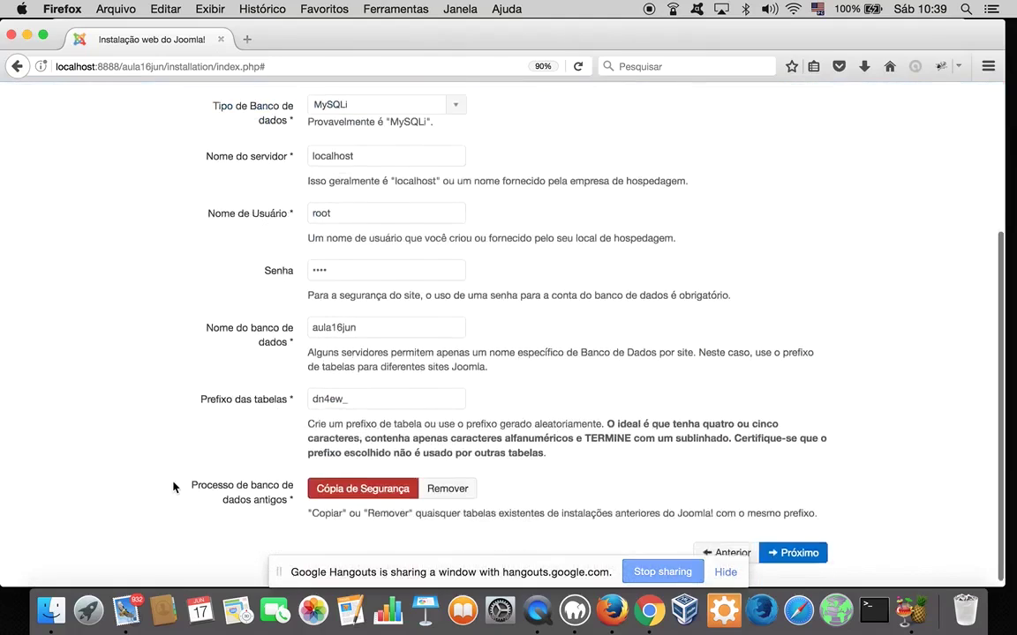
left_click(454, 484)
Move past the database step and install with sample content left as Nenhum
scroll(879, 348, "up", 5)
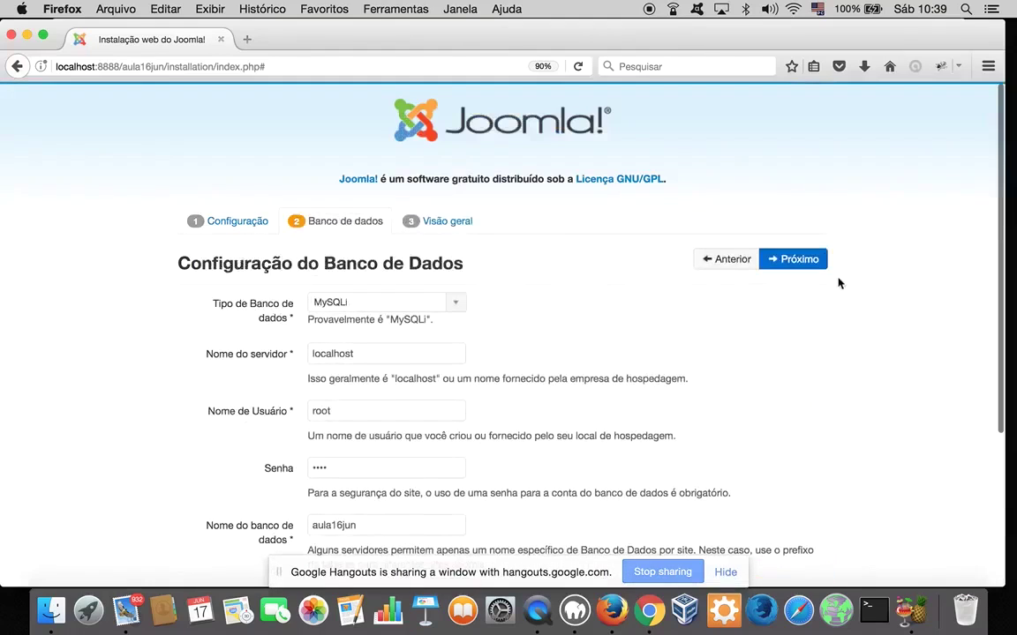
left_click(797, 259)
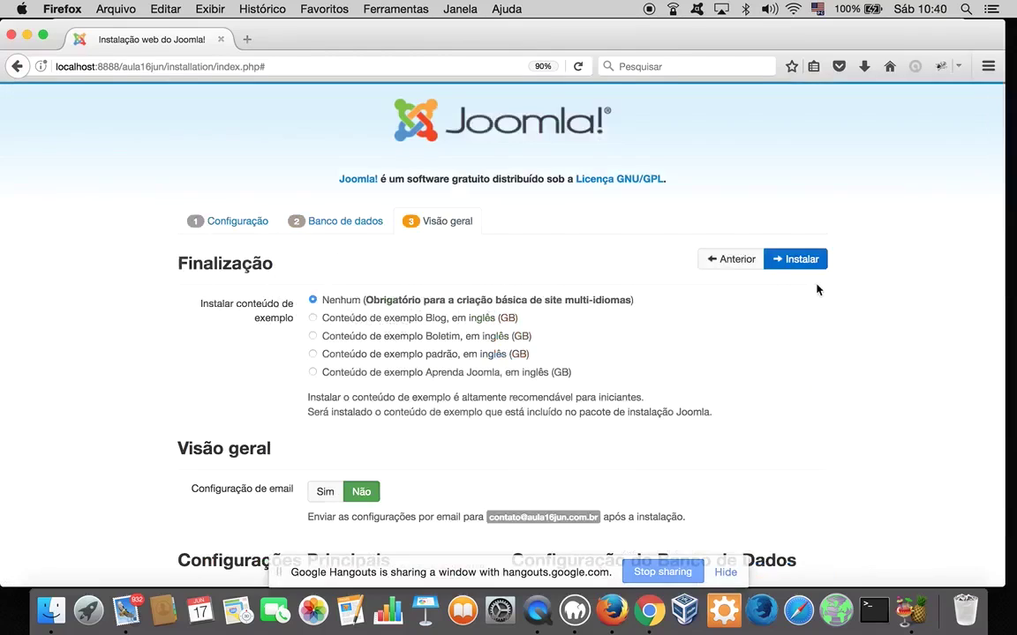
left_click(799, 259)
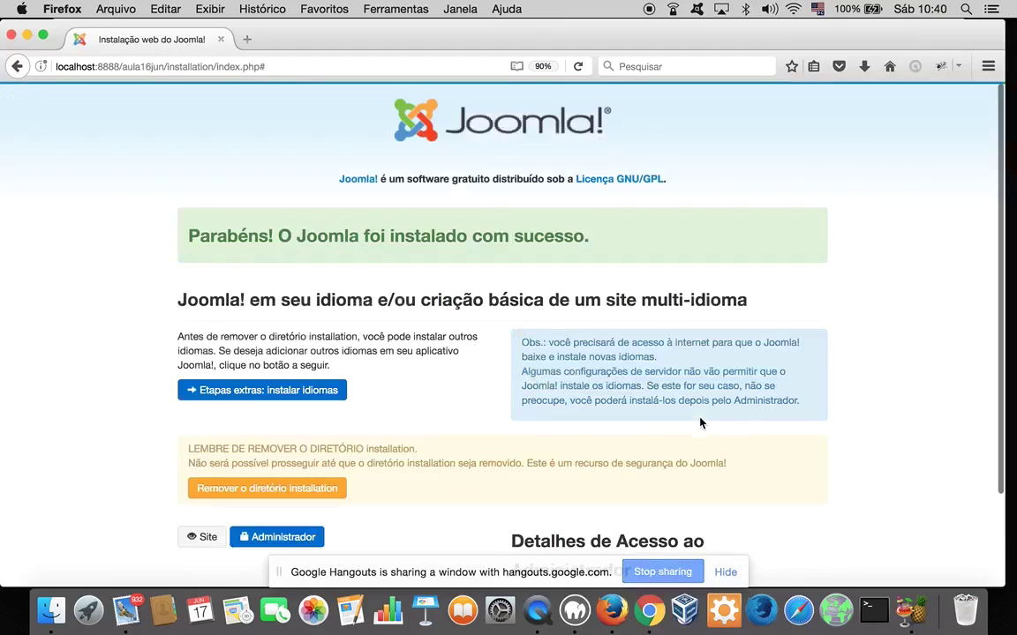
scroll(700, 423, "down", 3)
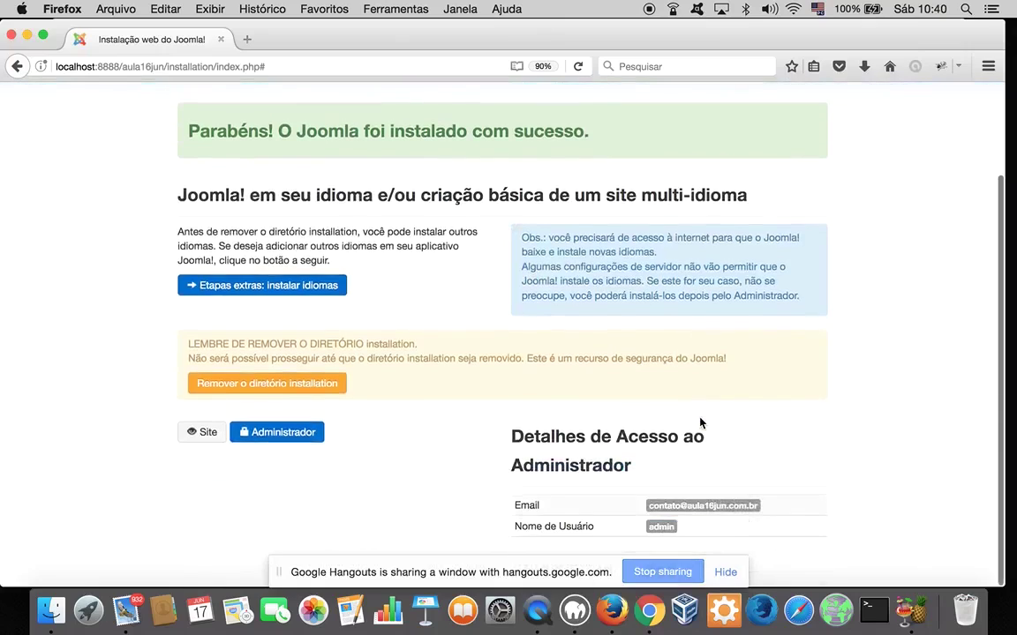
Open the extra language steps, tick Portuguese Brazil, and install it with Próximo
left_click(264, 287)
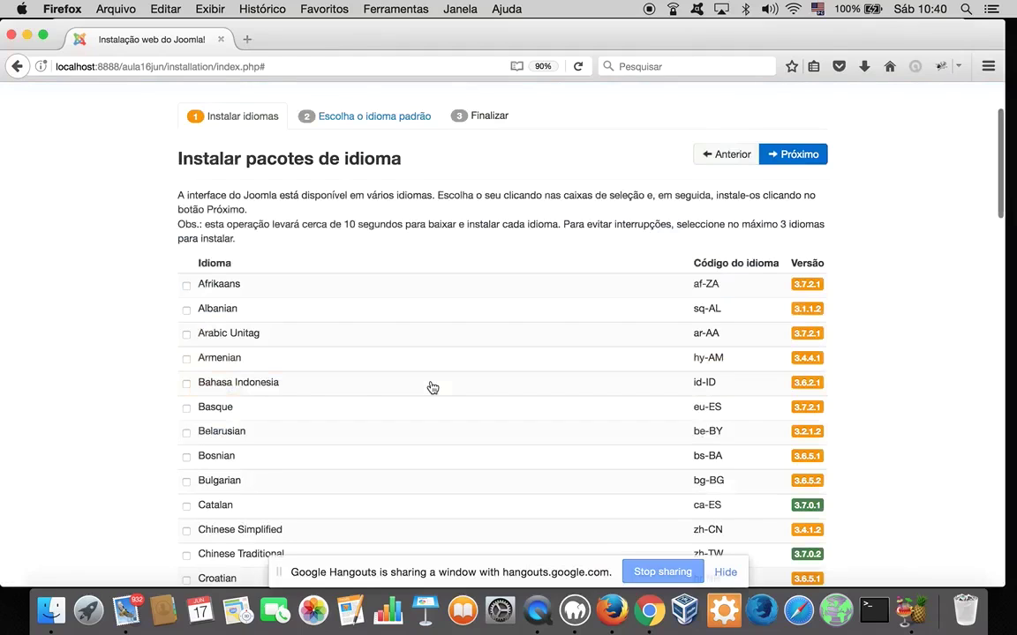
scroll(432, 388, "down", 10)
scroll(250, 221, "down", 8)
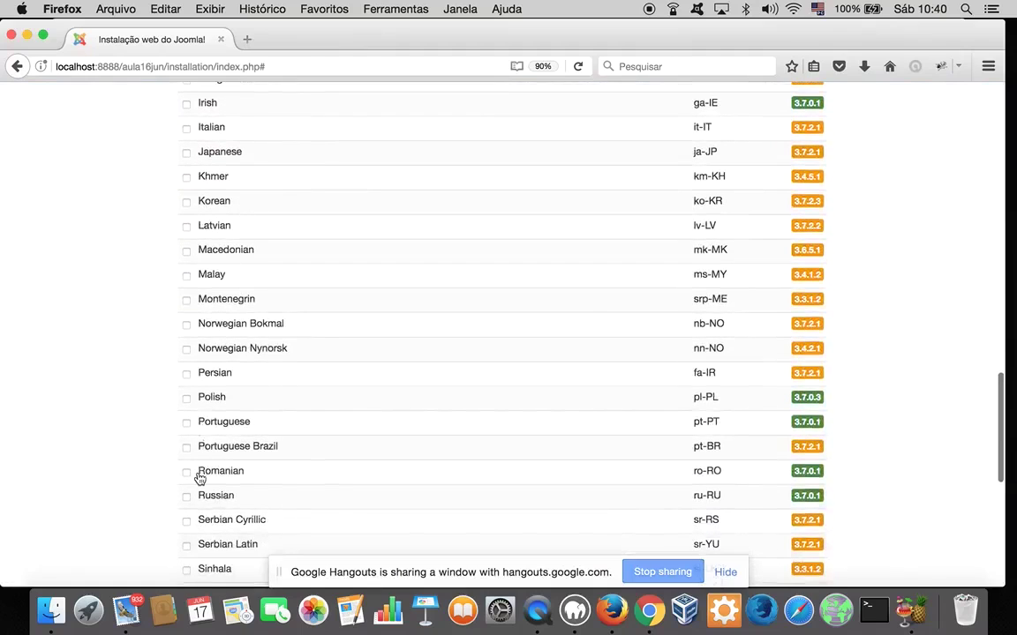
left_click(203, 446)
scroll(818, 285, "up", 18)
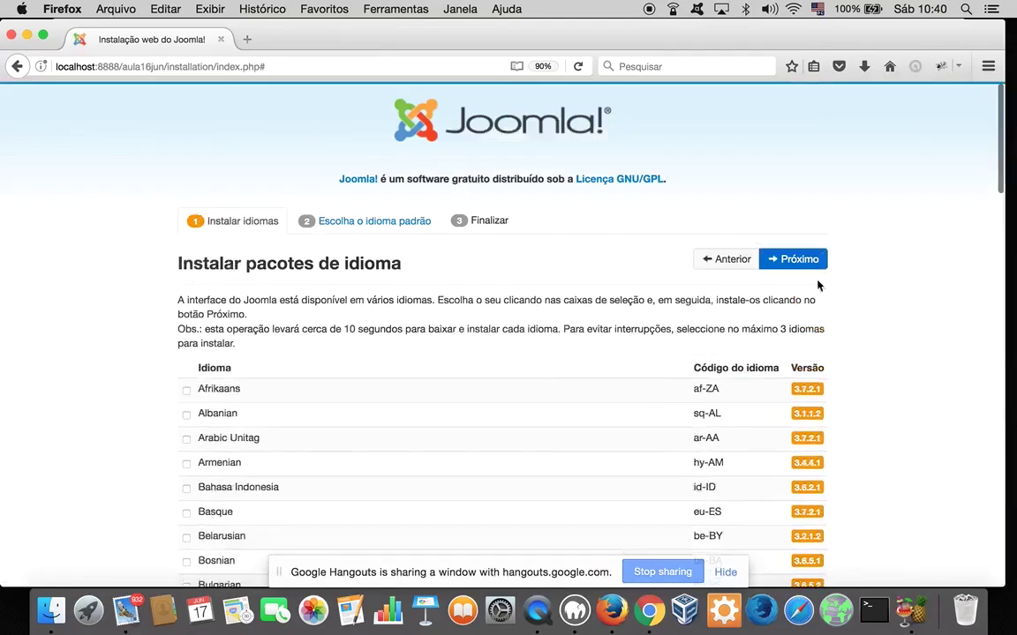
left_click(800, 259)
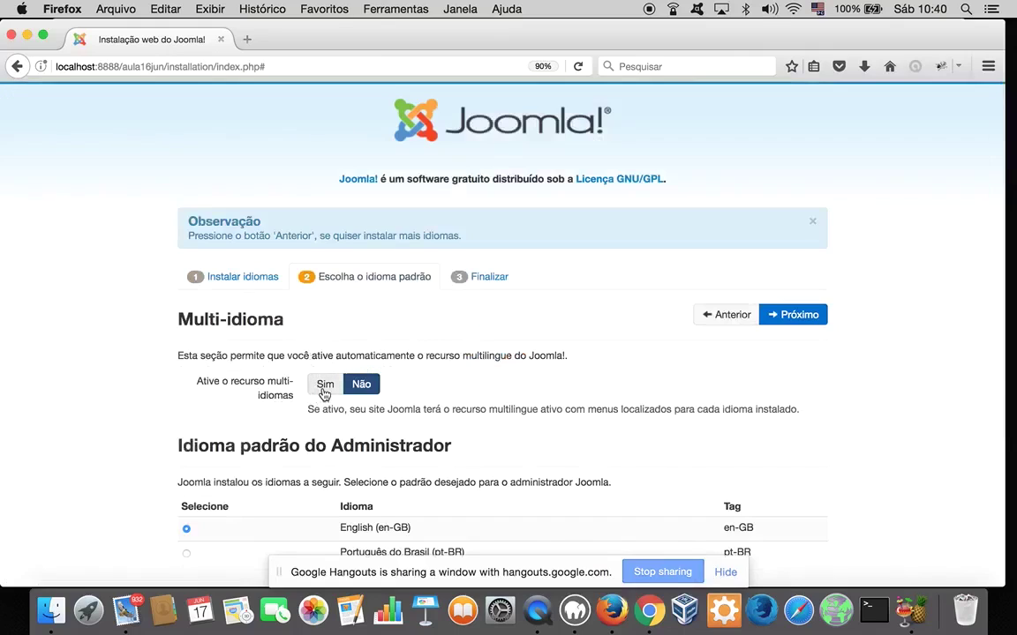
Set multi-idioma and the language code plugin to Sim, with pt-BR default for Administrador and Site
left_click(323, 385)
scroll(444, 394, "down", 4)
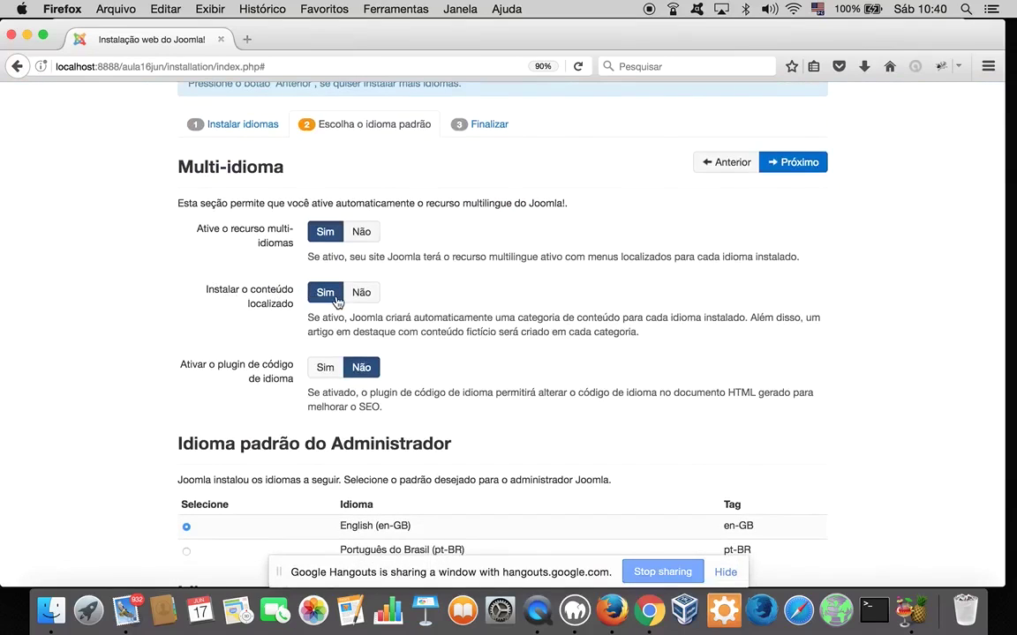
left_click(325, 368)
scroll(496, 424, "down", 3)
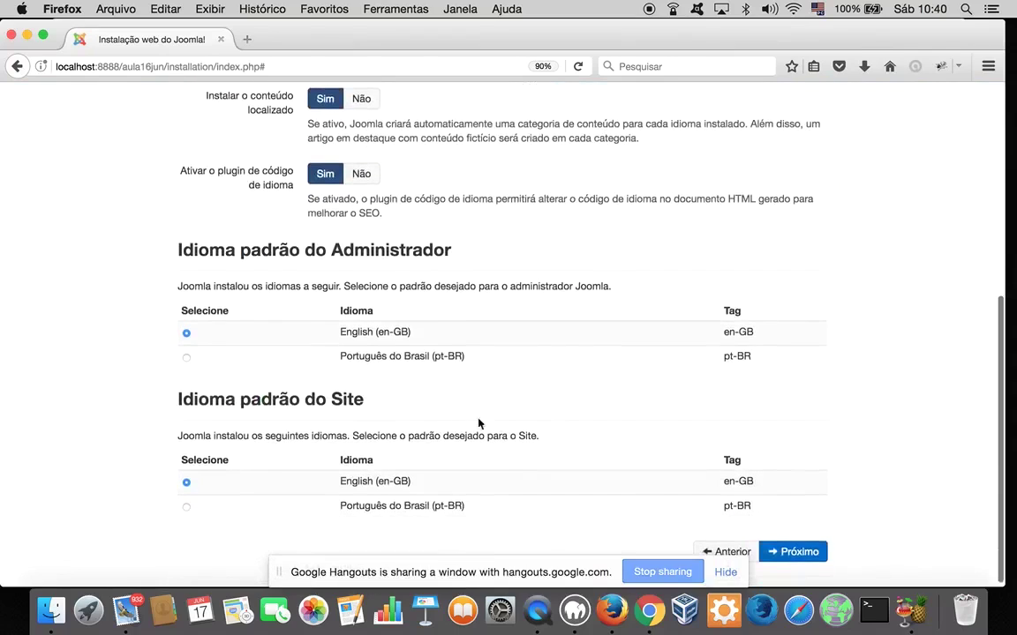
left_click(187, 357)
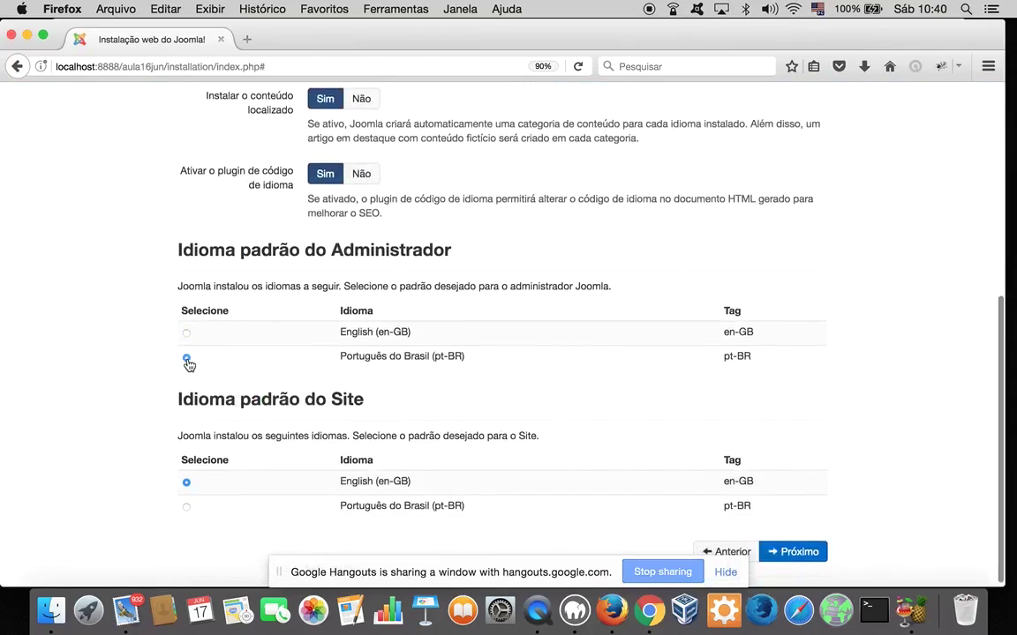
left_click(186, 507)
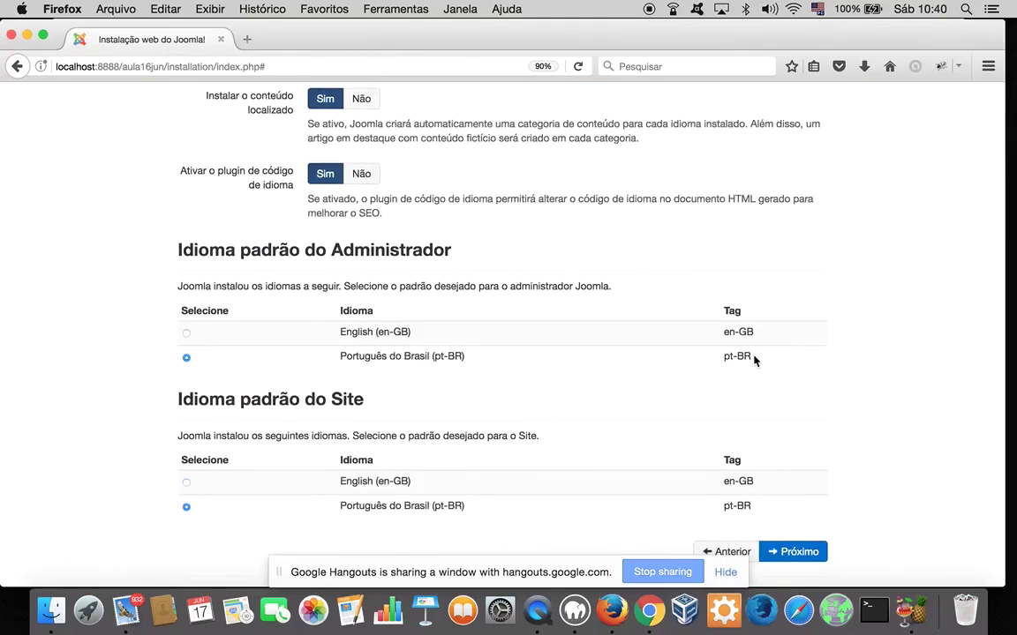
scroll(755, 360, "down", 1)
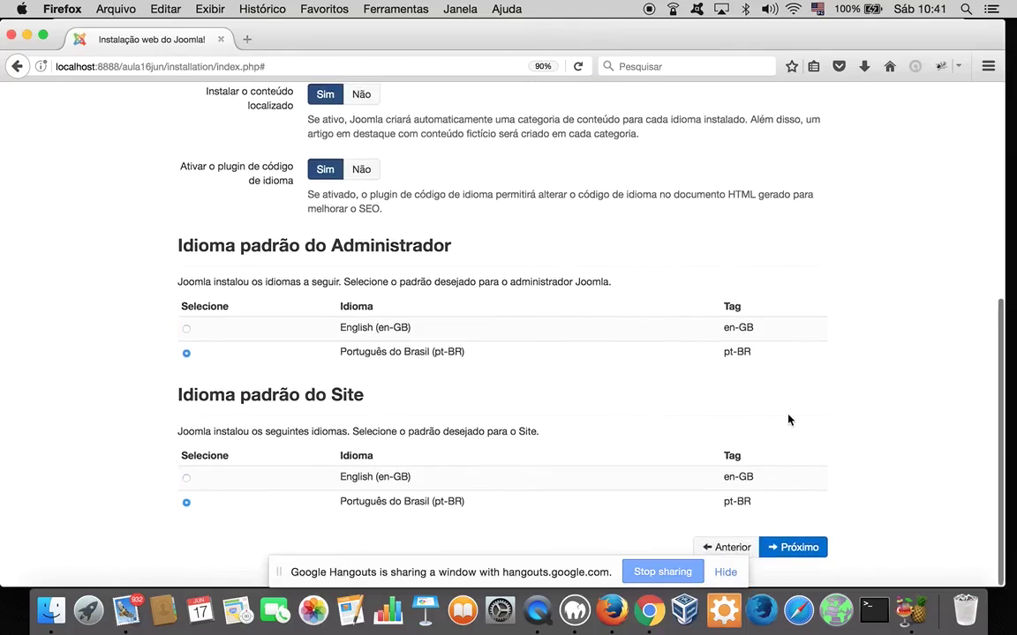
scroll(789, 420, "up", 8)
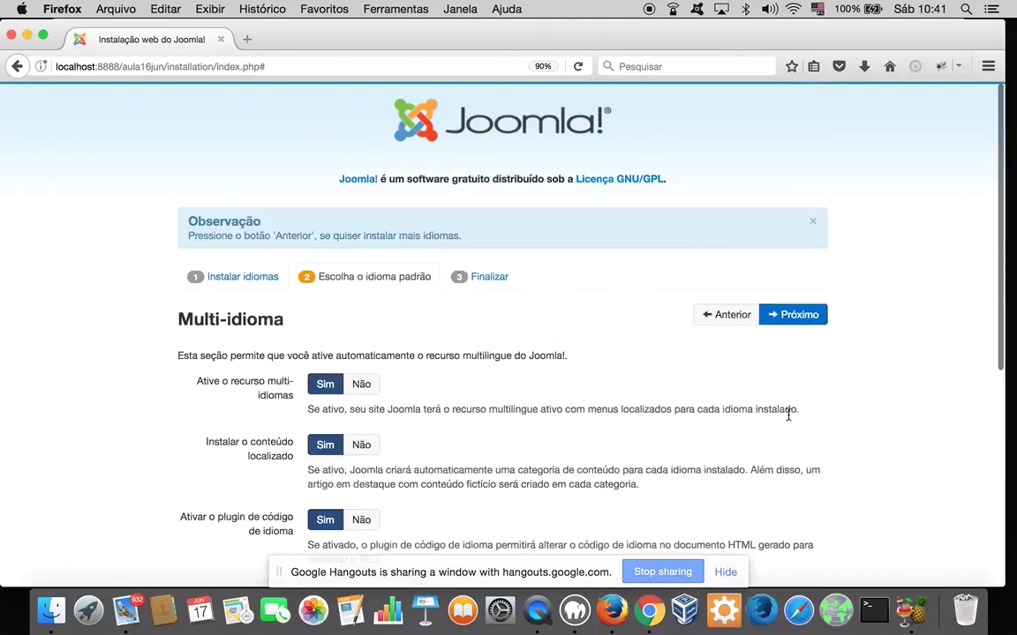
left_click(787, 315)
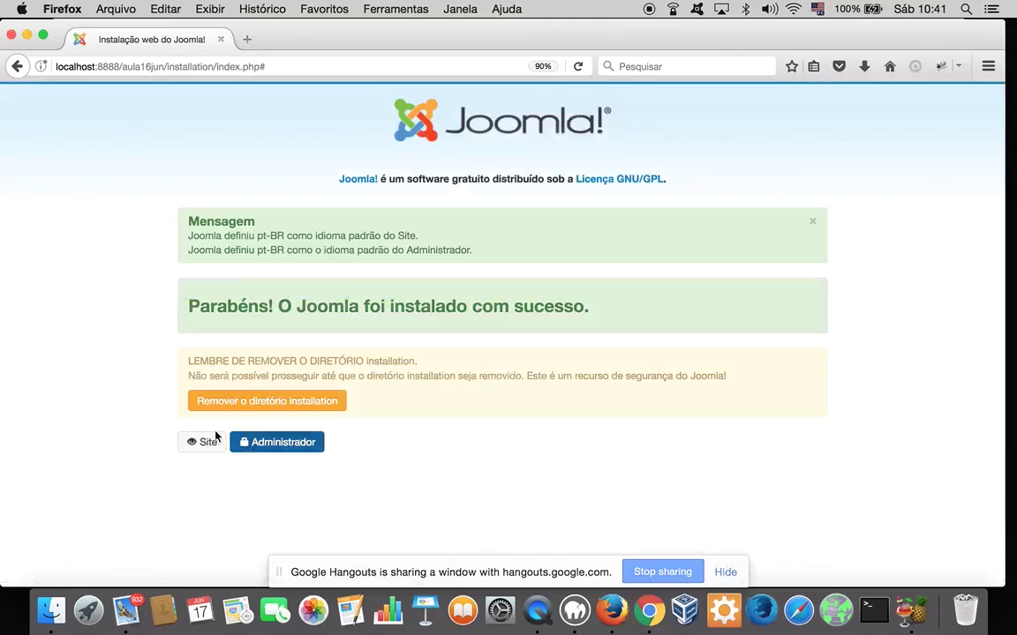
Remove the installation directory and open the site front end at /index.php/pt/
left_click(203, 404)
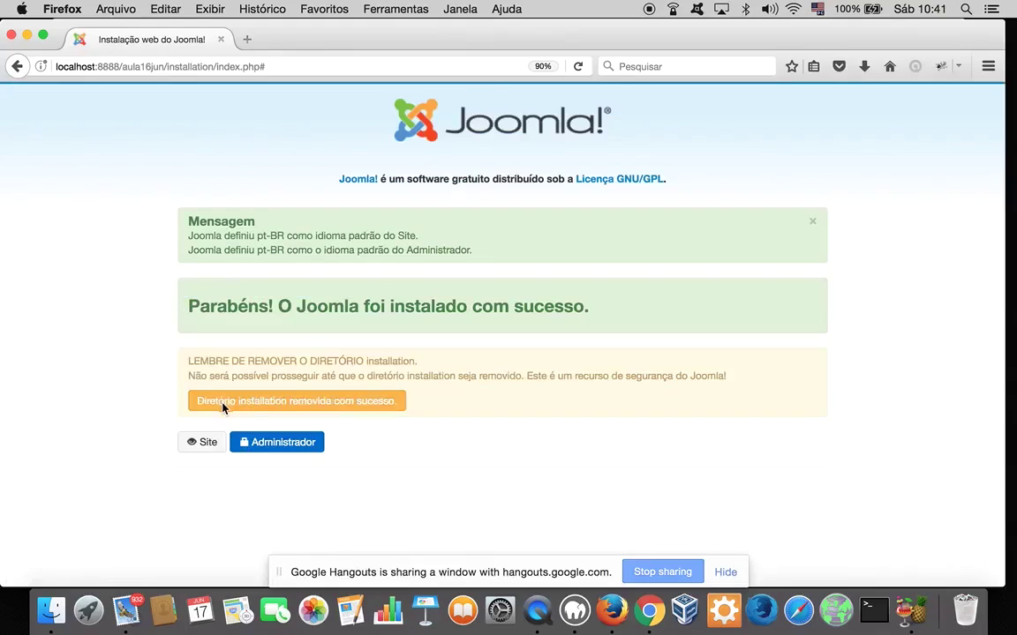
left_click(196, 440)
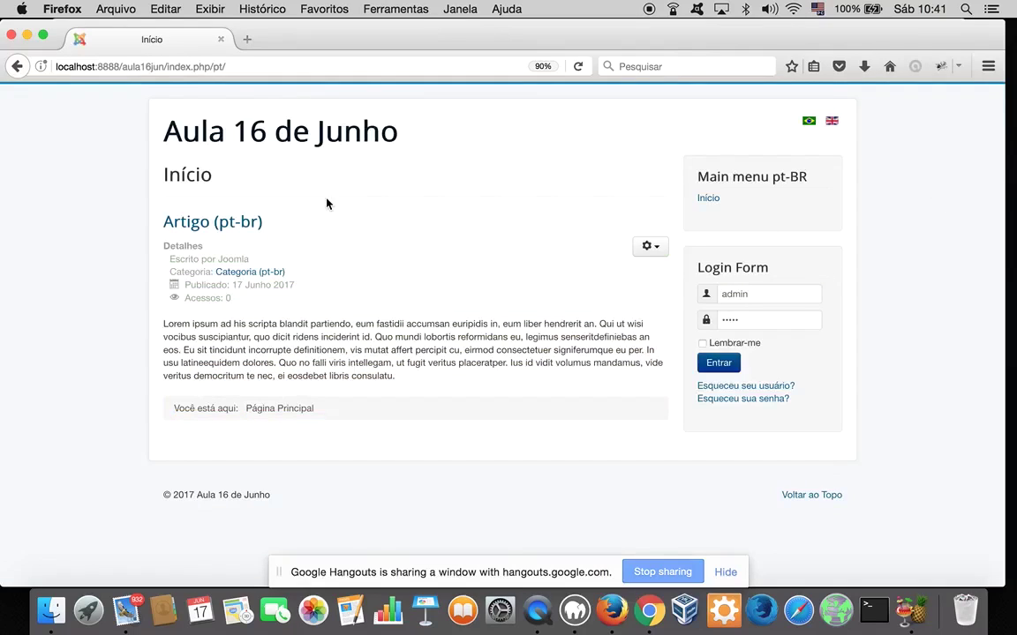
Load the English /index.php/en/ home page with Article (en-gb), then bring Finder forward
left_click(831, 126)
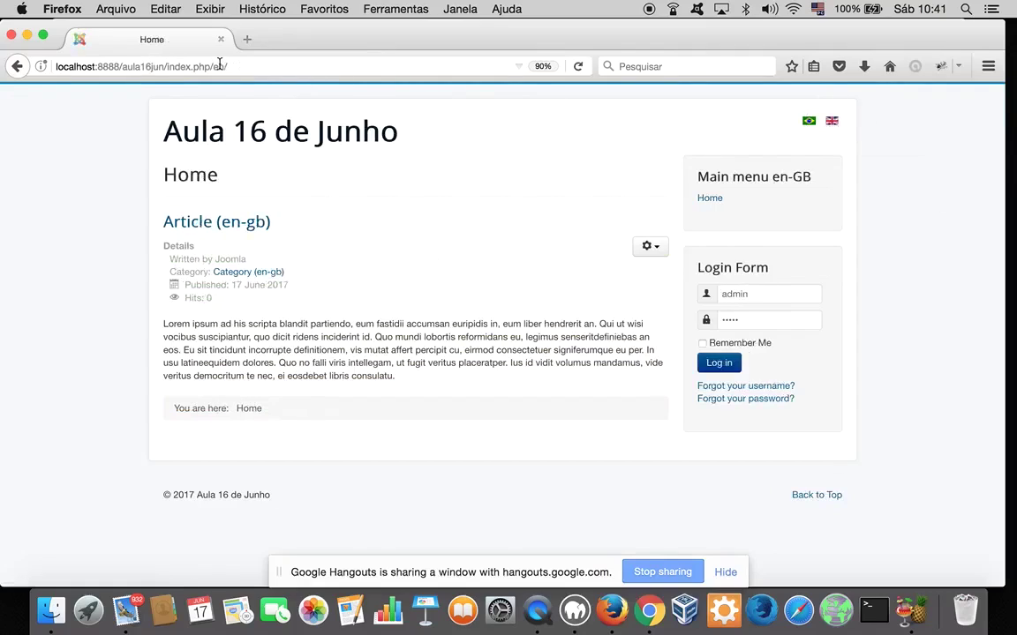
left_click_drag(229, 66, 212, 66)
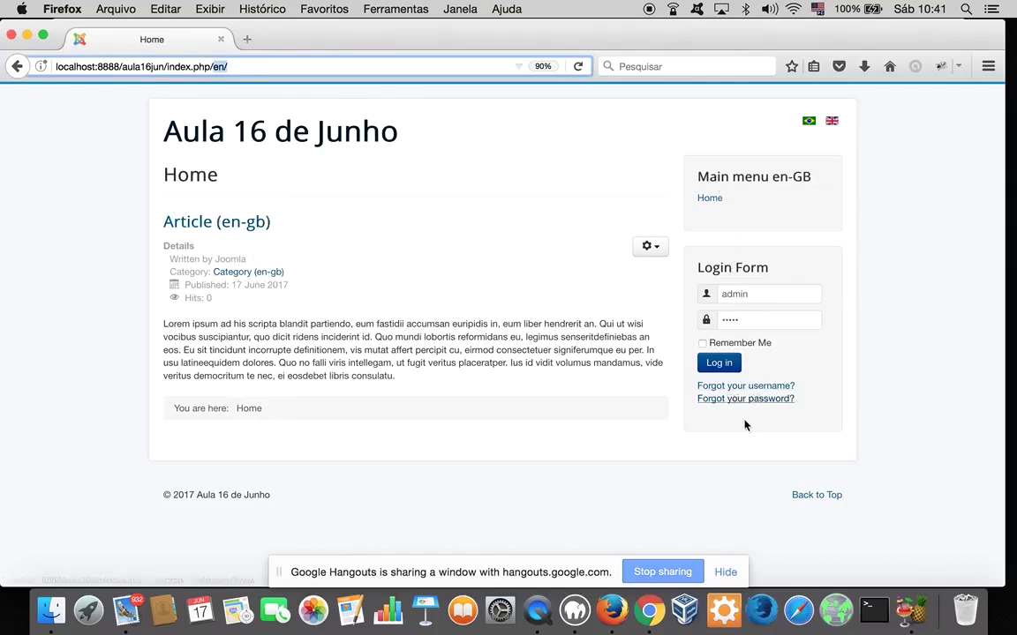
left_click(830, 122)
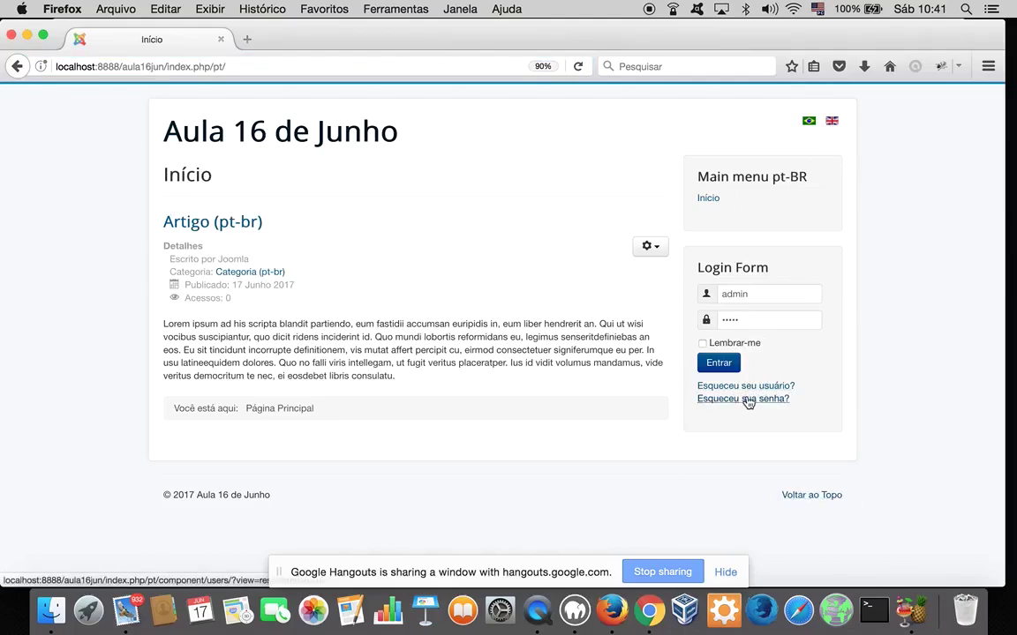
left_click(831, 124)
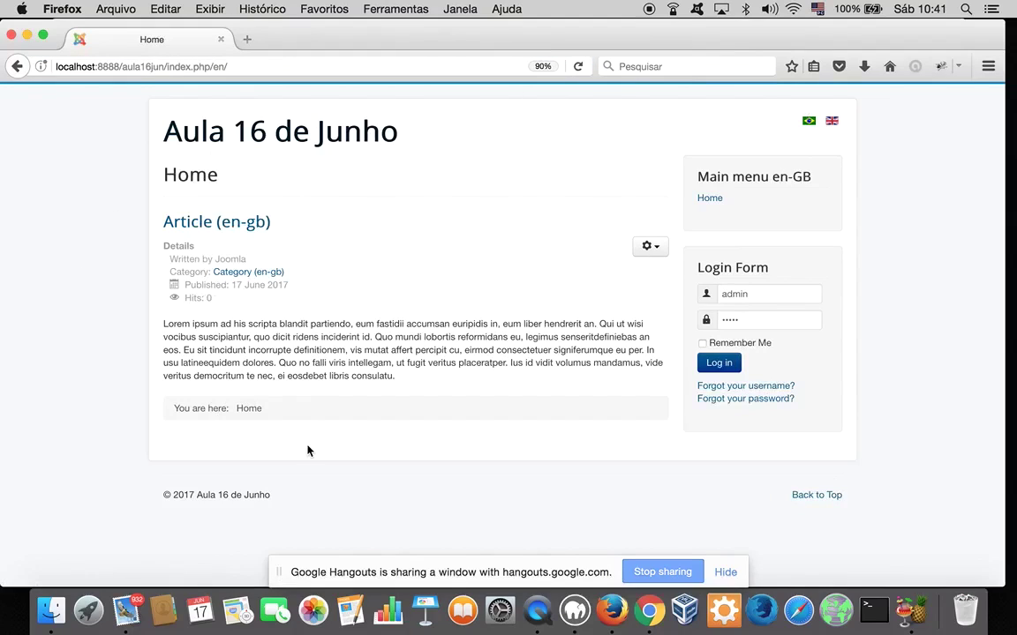
left_click(51, 587)
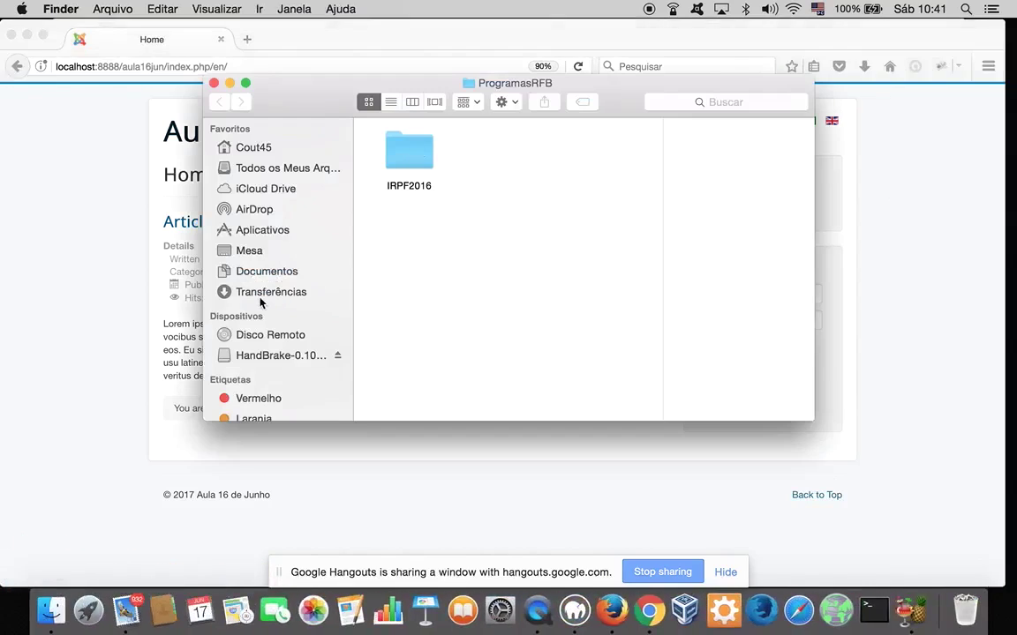
Go through Aplicativos > MAMP > htdocs to the aula16jun folder, with Finder in full screen
left_click(256, 228)
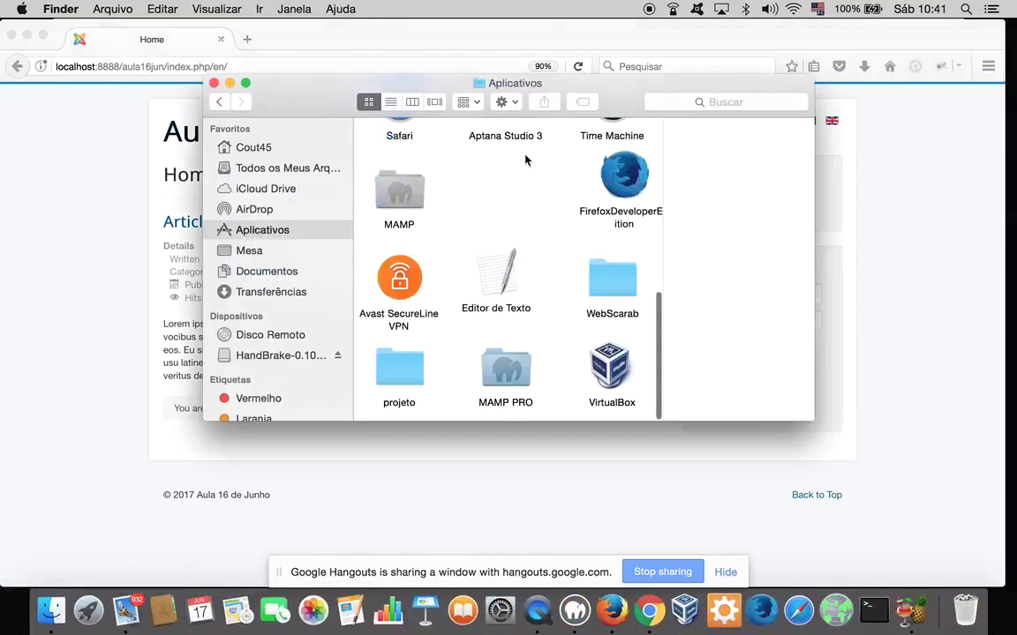
left_click(399, 190)
double_click(399, 190)
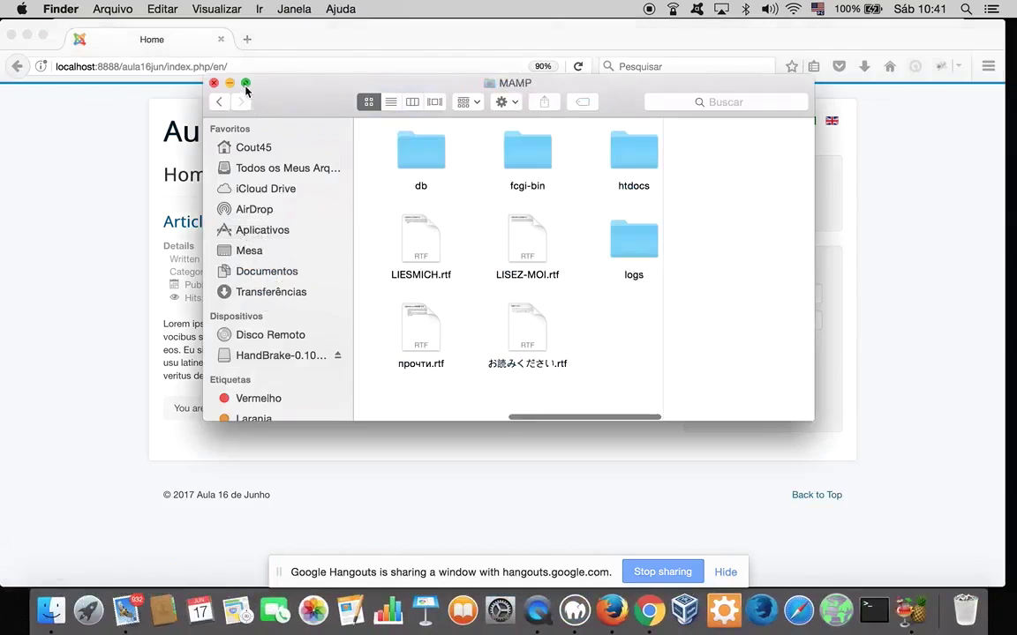
key("ctrl+super+f")
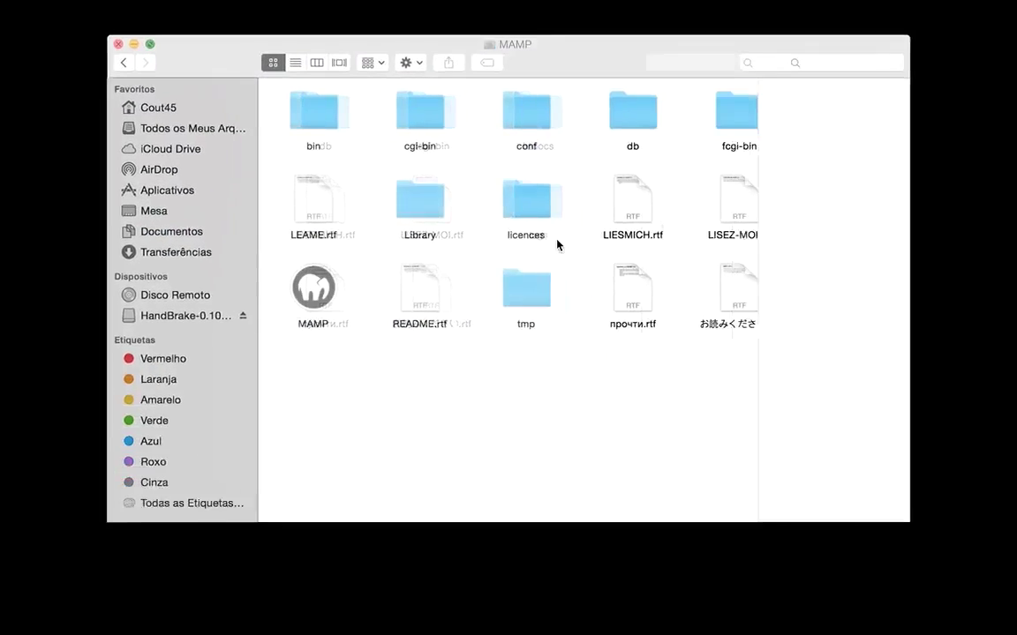
double_click(725, 76)
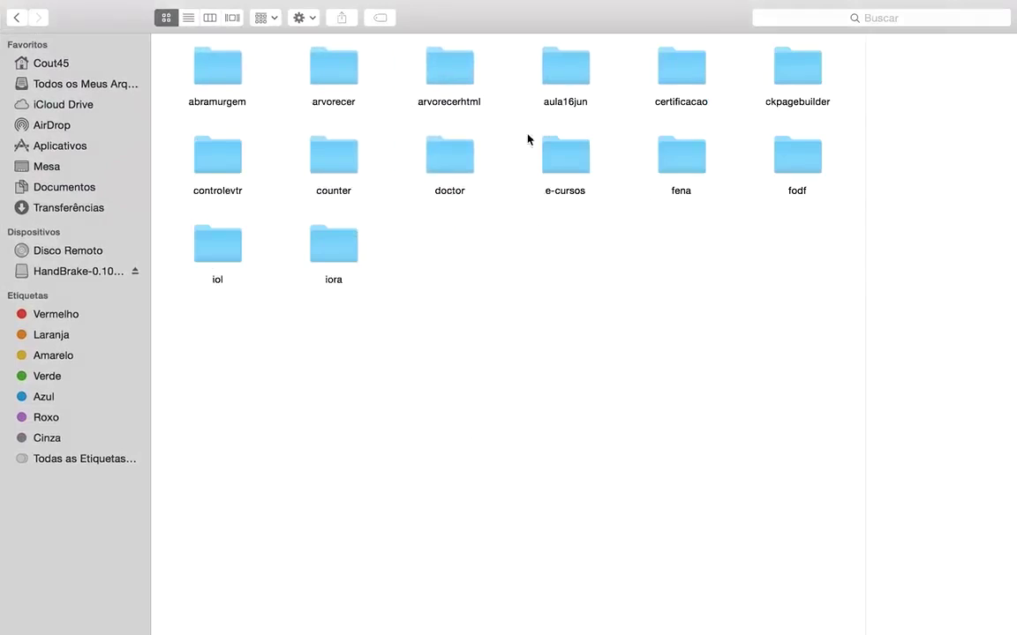
double_click(557, 80)
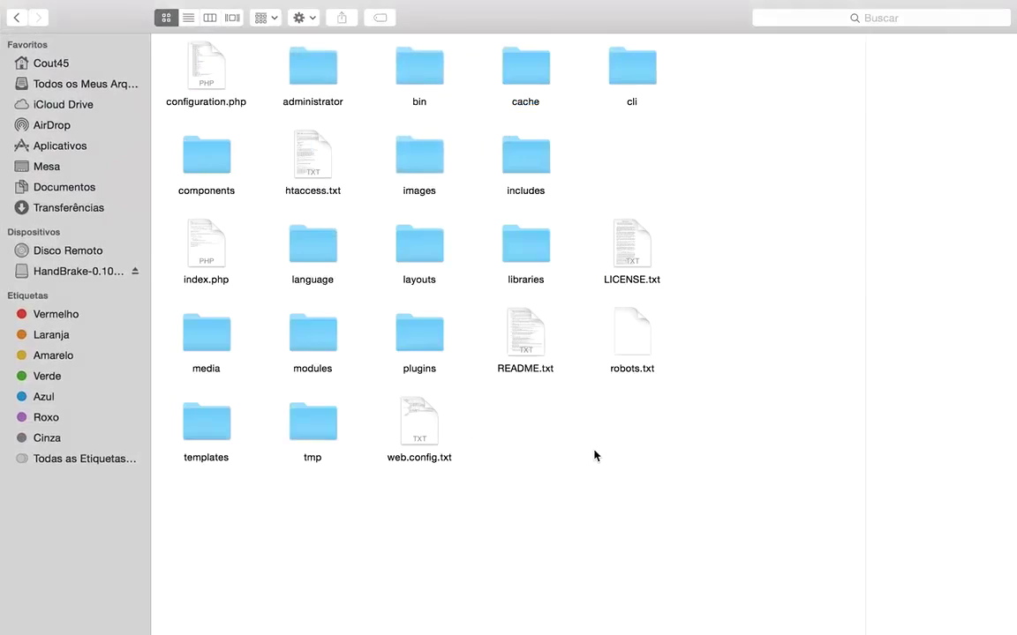
Move web.config.txt from the aula16jun folder to the Trash
left_click(415, 425)
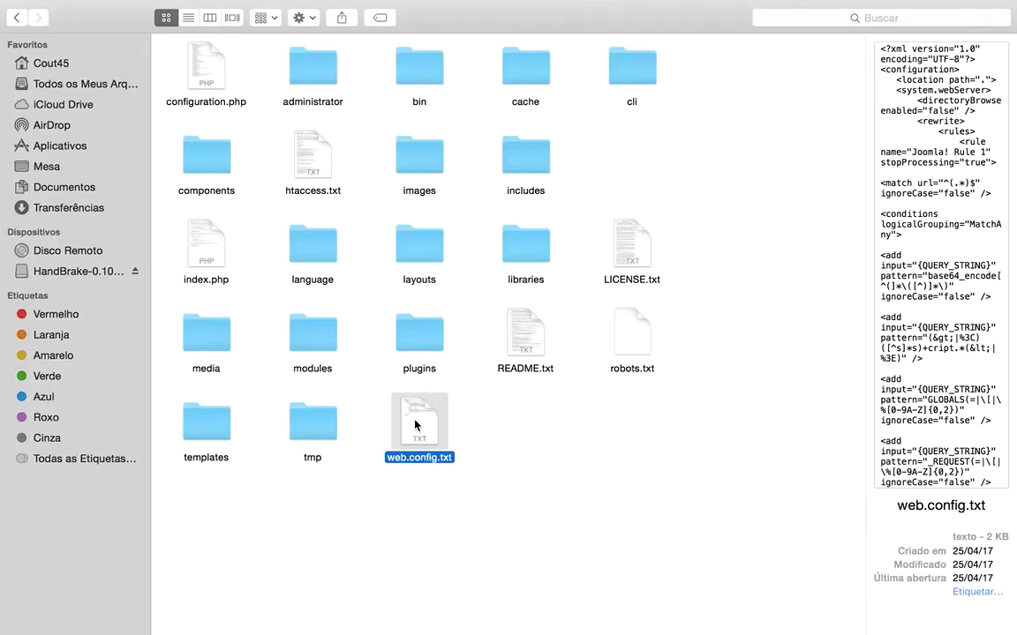
left_click(315, 155)
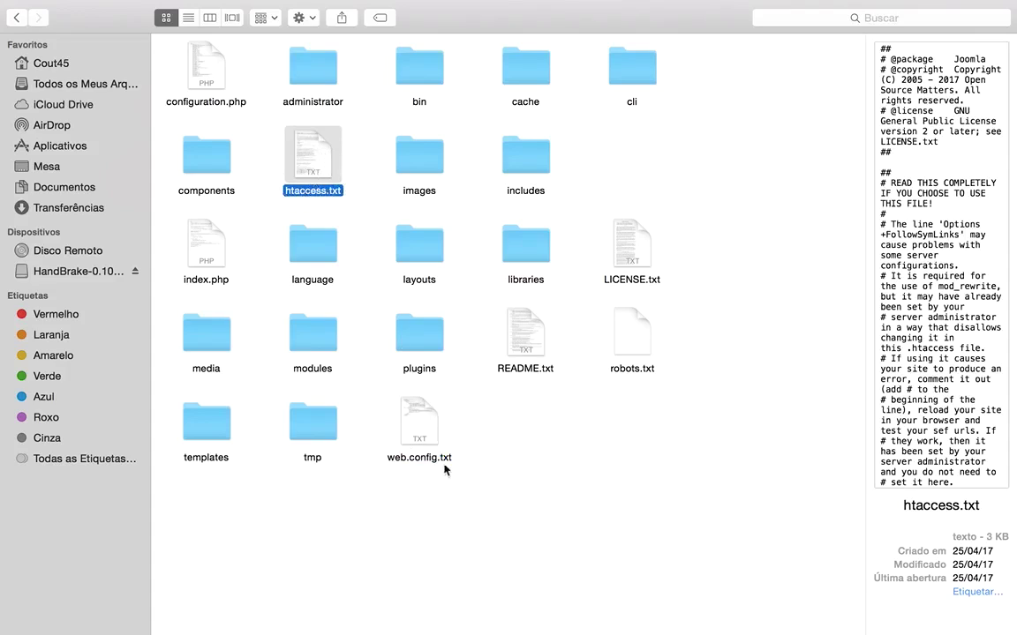
left_click(426, 440)
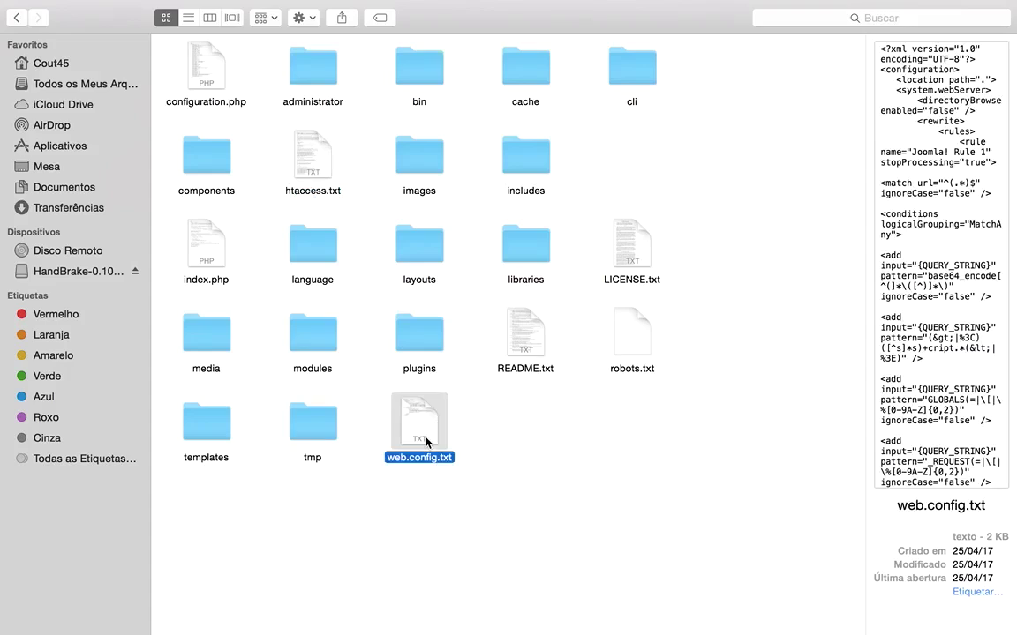
key("super+BackSpace")
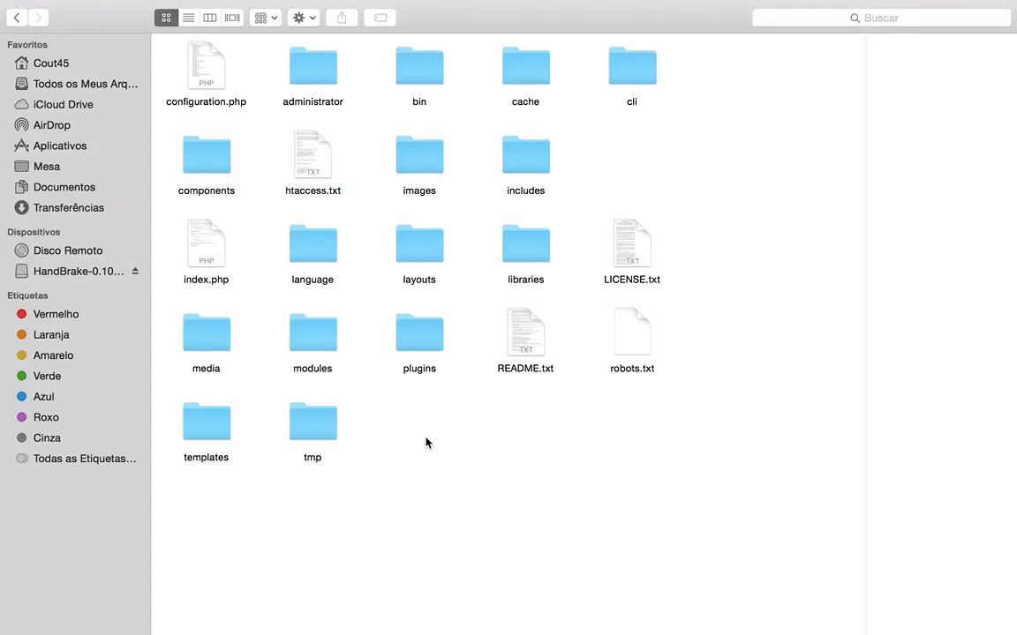
Preview the remaining text files: robots.txt, LICENSE.txt and README.txt
left_click_drag(525, 405, 660, 362)
left_click(611, 433)
left_click(627, 358)
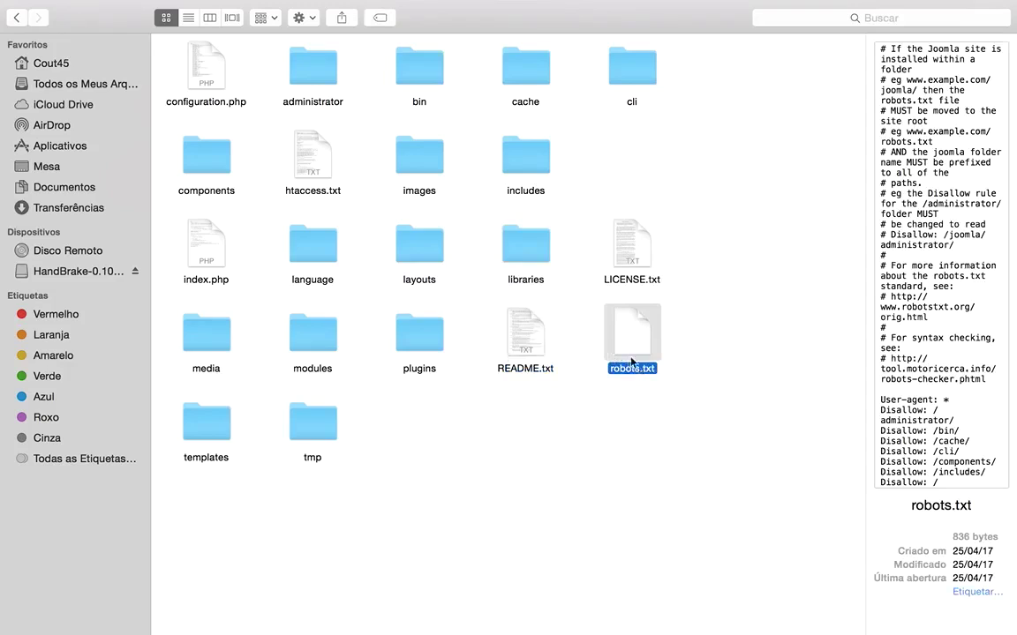
left_click(711, 333)
left_click(637, 336)
left_click(637, 254)
left_click(530, 329)
left_click(636, 253)
left_click(633, 341)
left_click(514, 342)
left_click(624, 260)
left_click(512, 342)
left_click(645, 353)
left_click(631, 246)
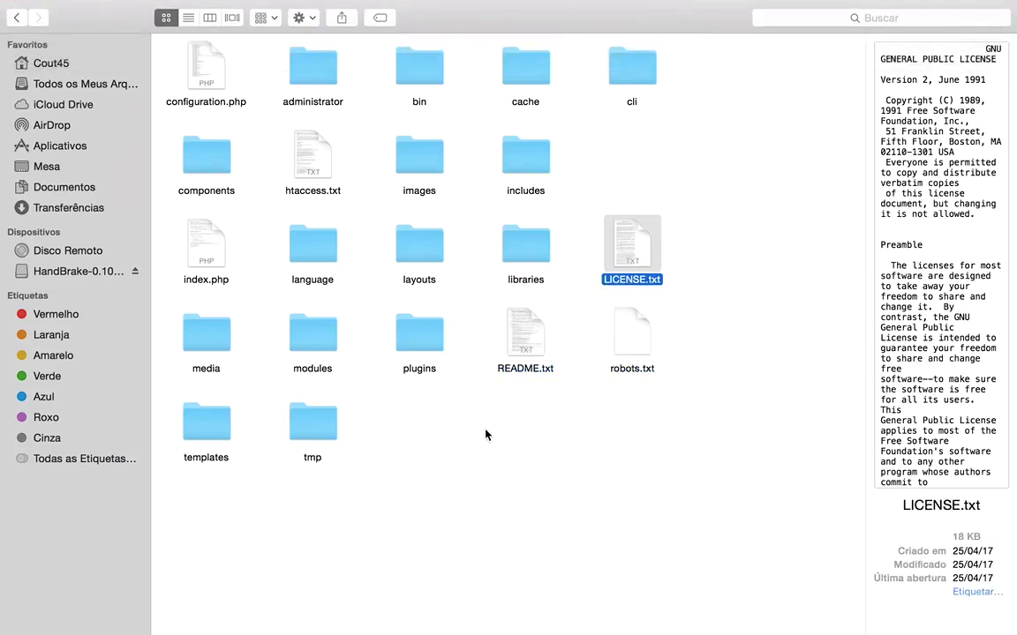
left_click(689, 511)
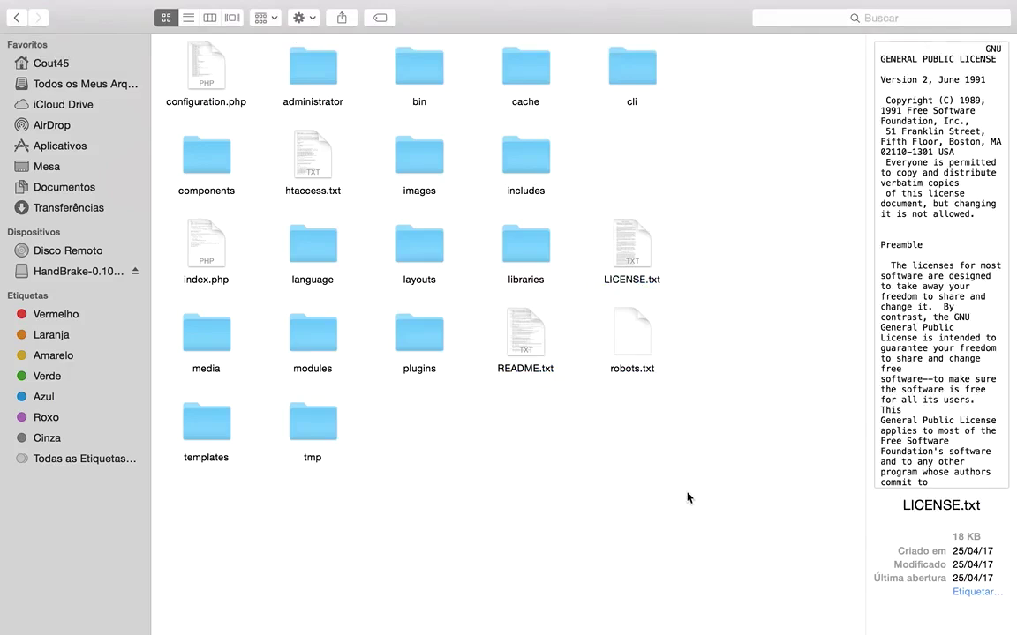
left_click(642, 360)
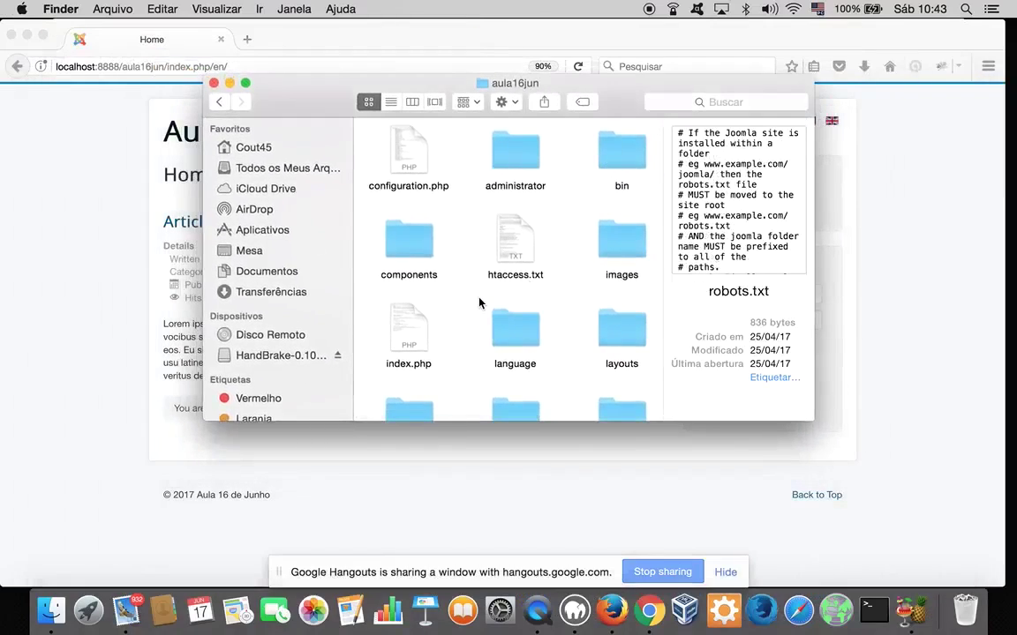
Scroll through the aula16jun file list, then bring the Hangouts call window to the front
scroll(479, 302, "down", 3)
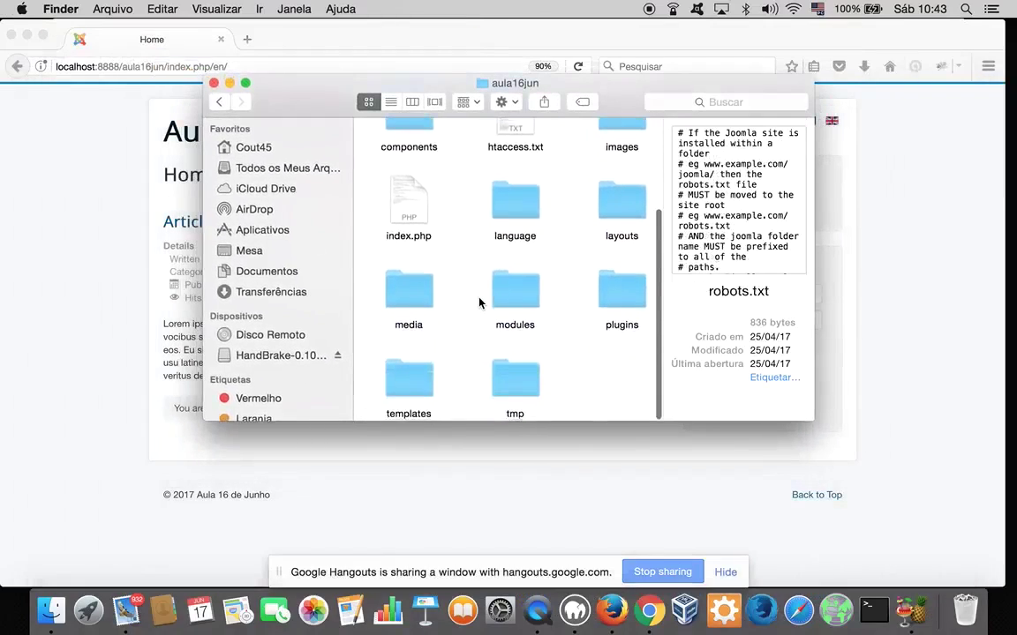
scroll(479, 303, "up", 2)
scroll(479, 303, "right", 3)
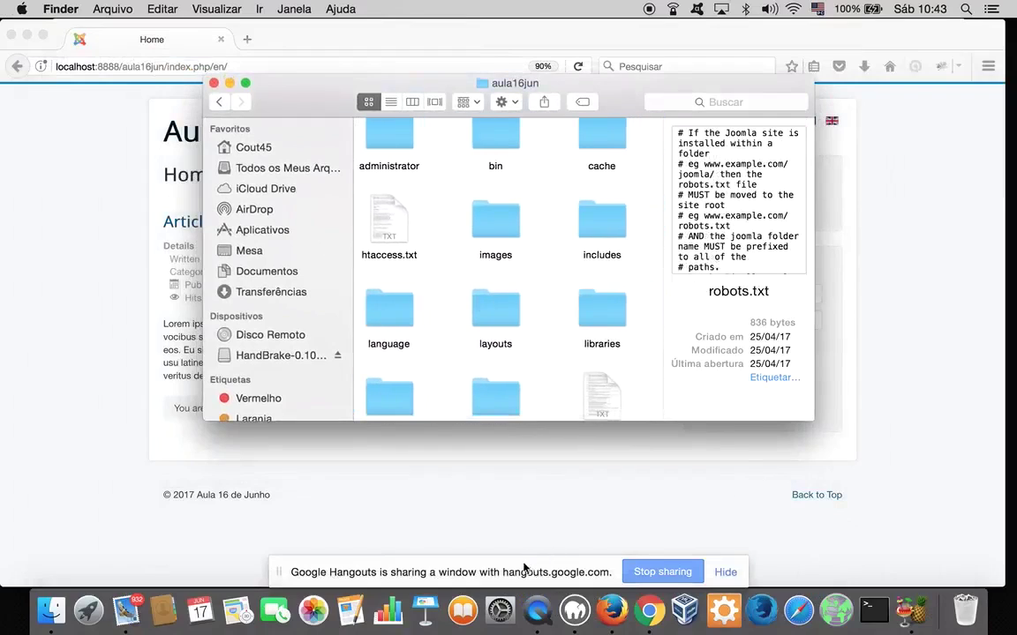
left_click(526, 568)
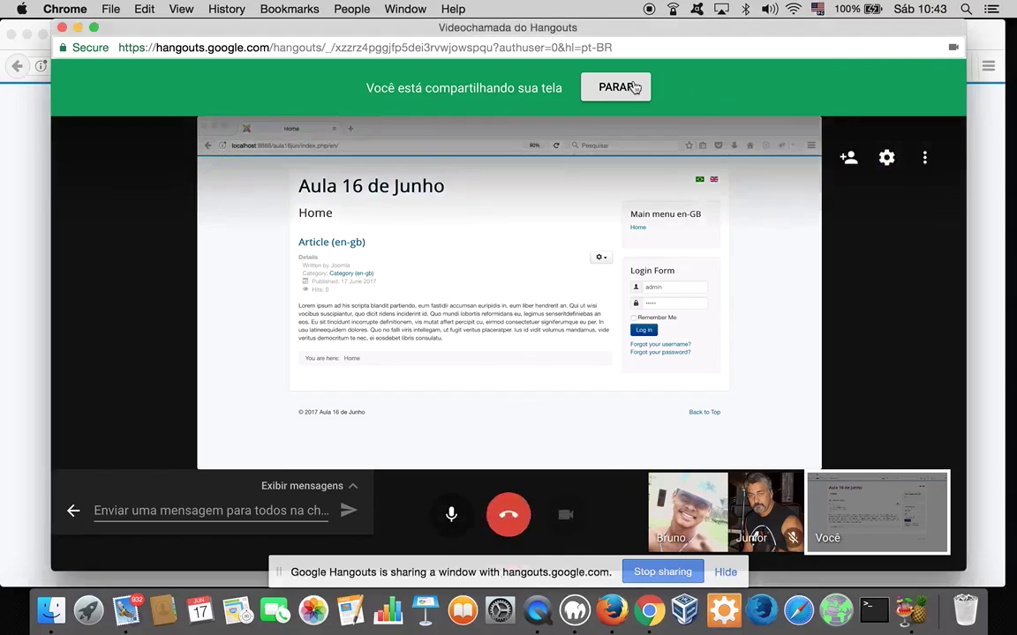
Stop the current share with PARAR and share the aula16jun Application Window via Compartilhar tela
left_click(618, 91)
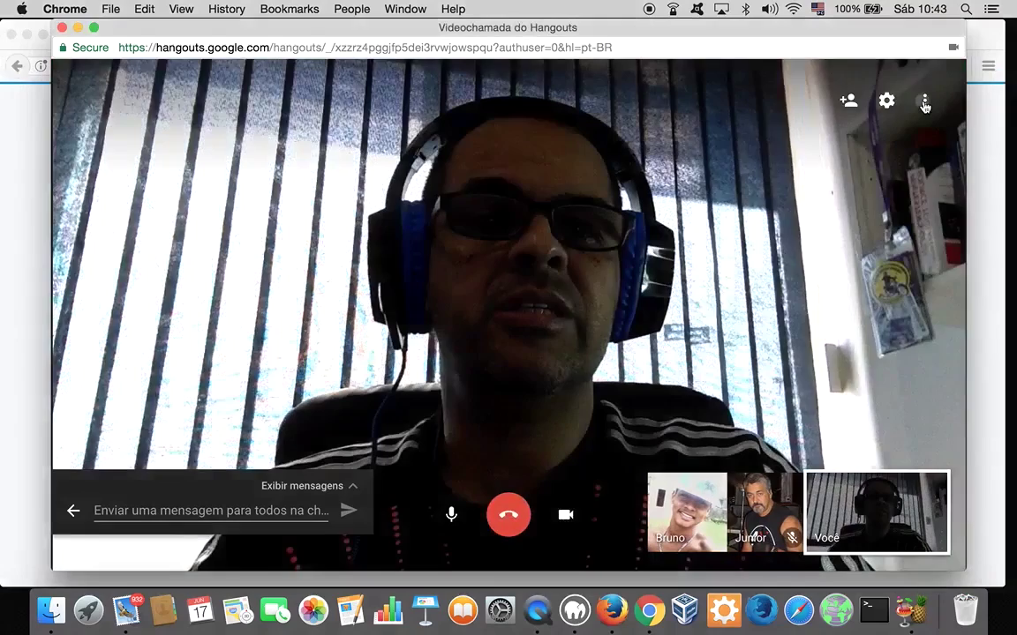
left_click(924, 103)
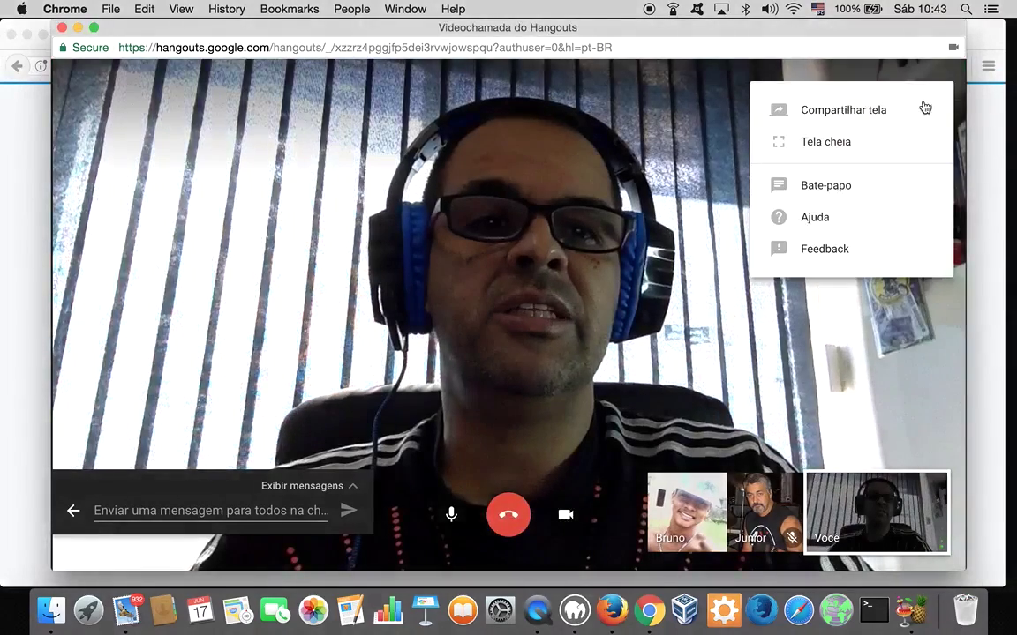
left_click(843, 110)
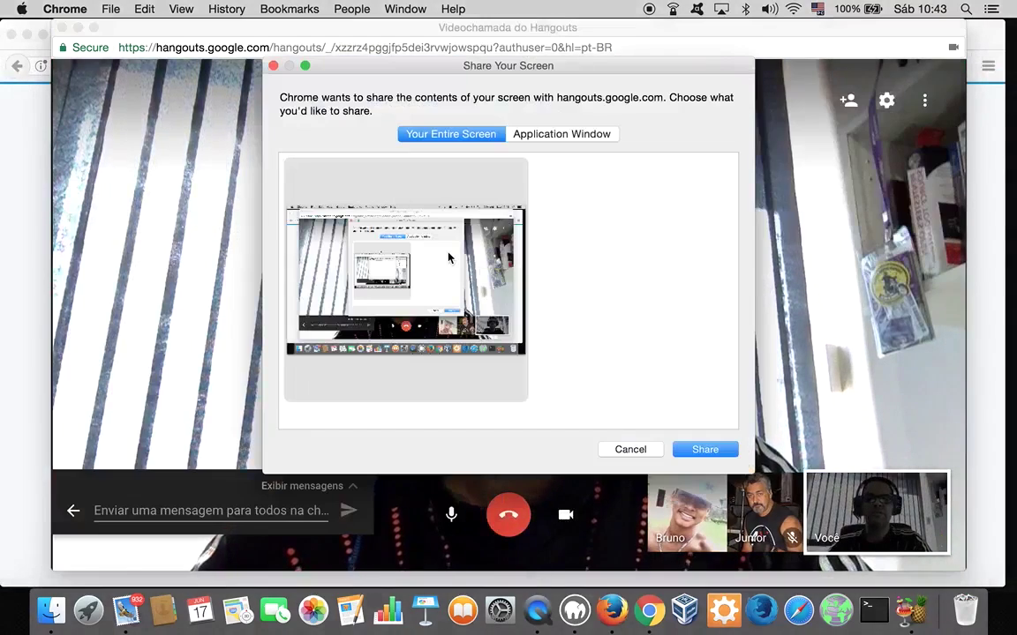
left_click(532, 136)
left_click(486, 216)
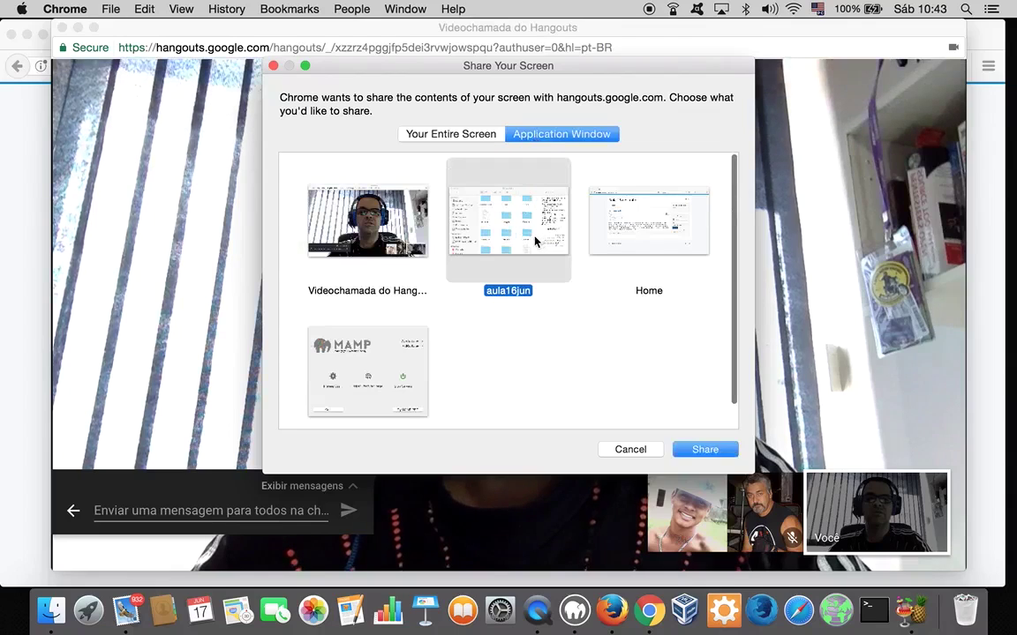
left_click(705, 450)
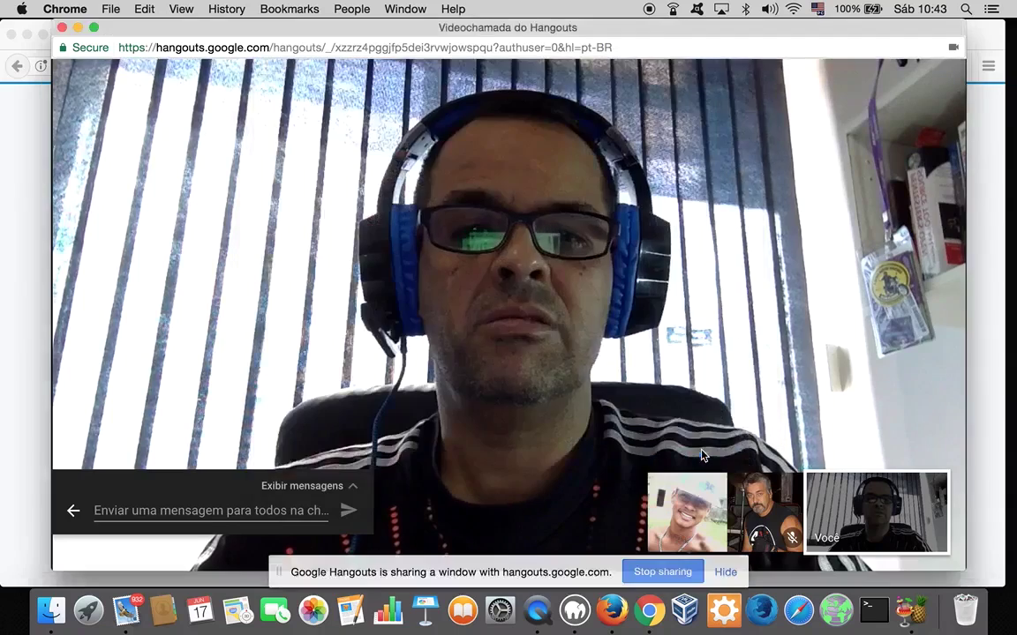
scroll(520, 196, "up", 2)
scroll(520, 196, "right", 2)
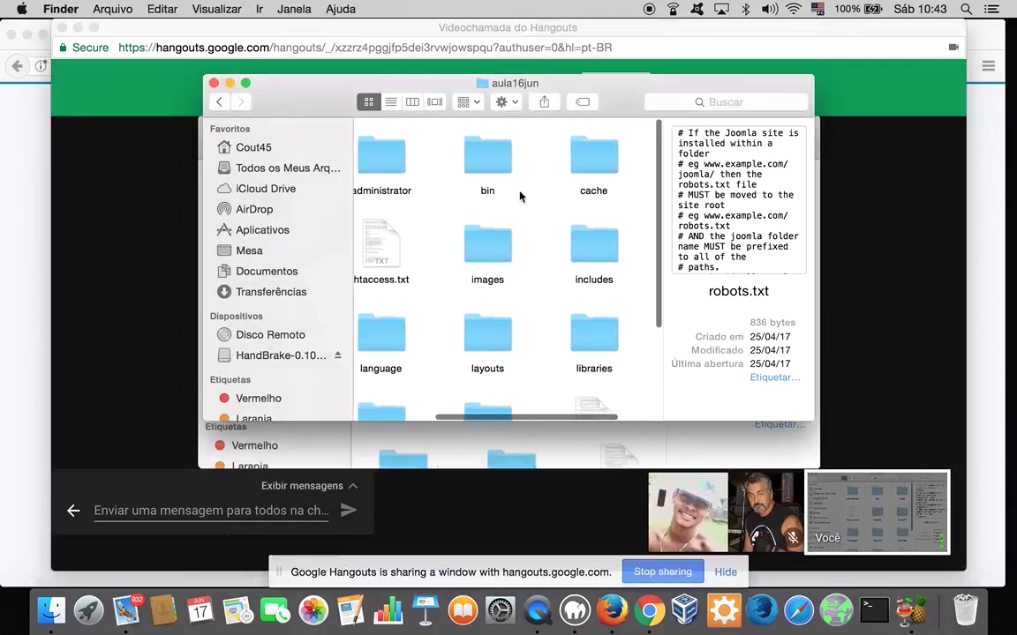
scroll(519, 196, "left", 3)
scroll(520, 196, "right", 5)
scroll(520, 196, "down", 3)
scroll(520, 196, "right", 2)
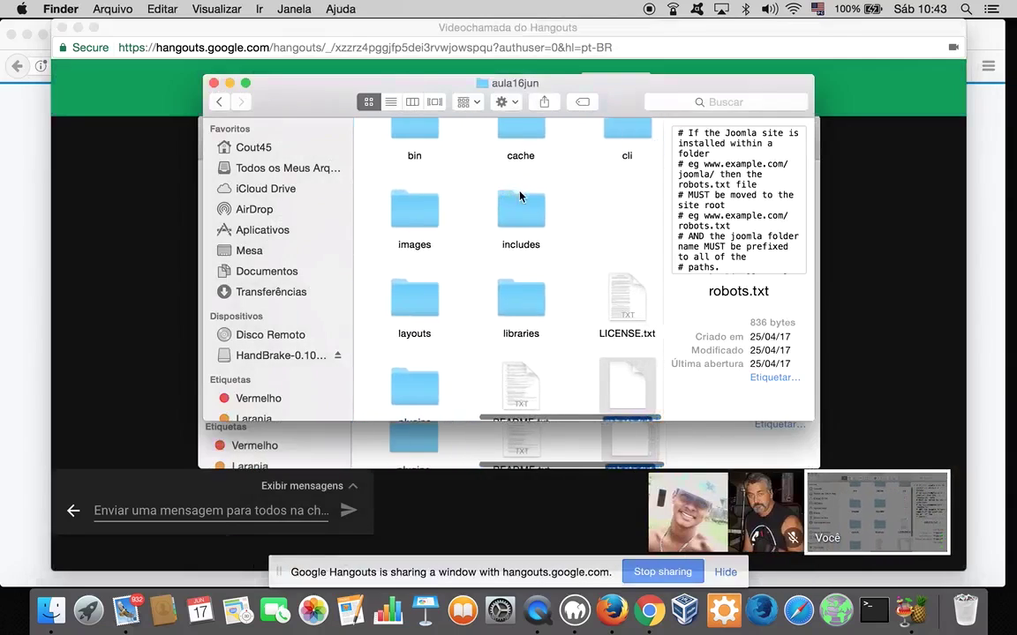